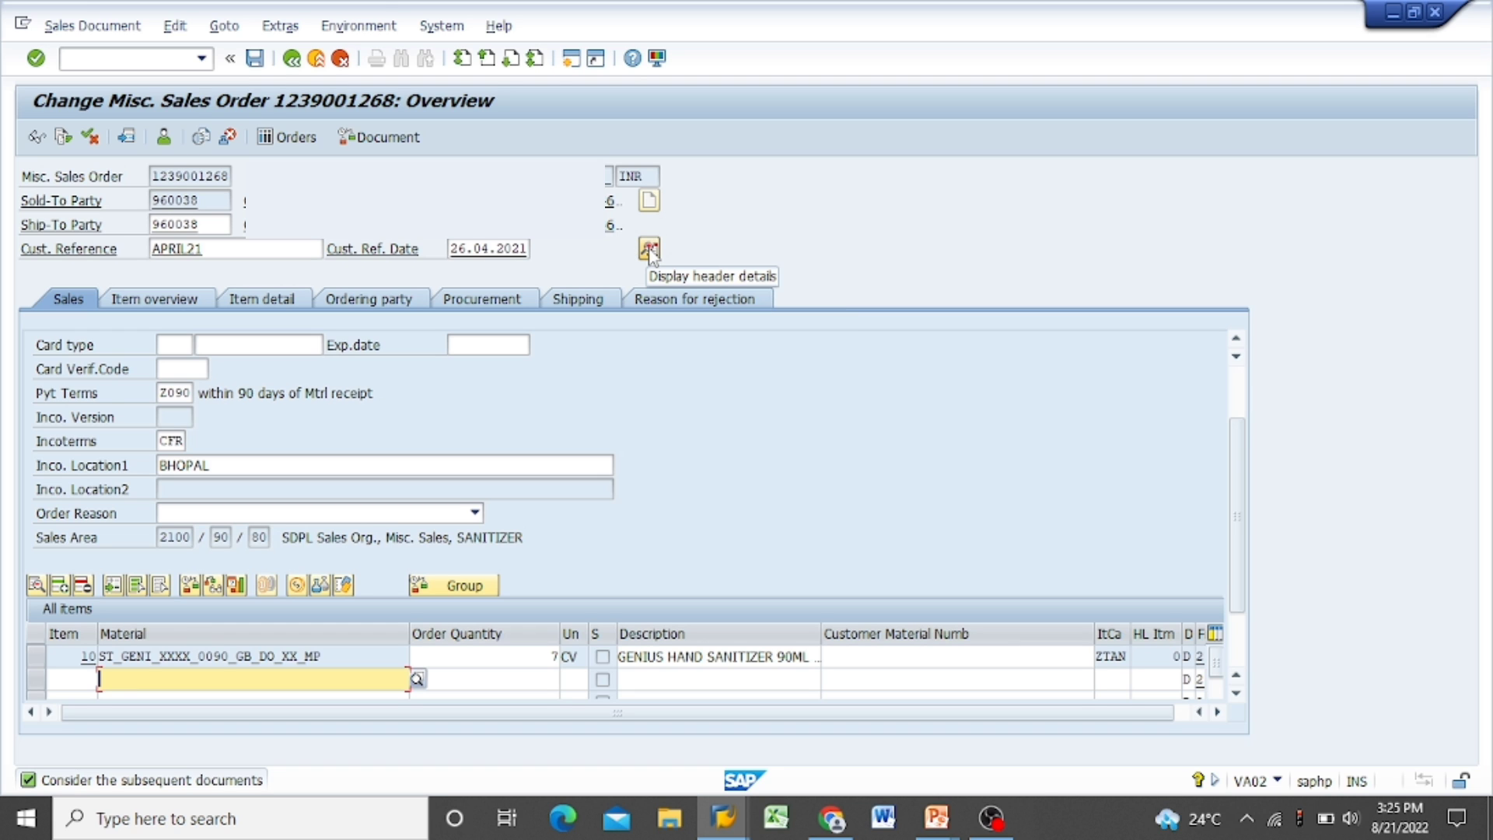
# - Examine the condition values of the sales order header's pricing elements, including CGST, and return to the order overview
pyautogui.click(649, 248)
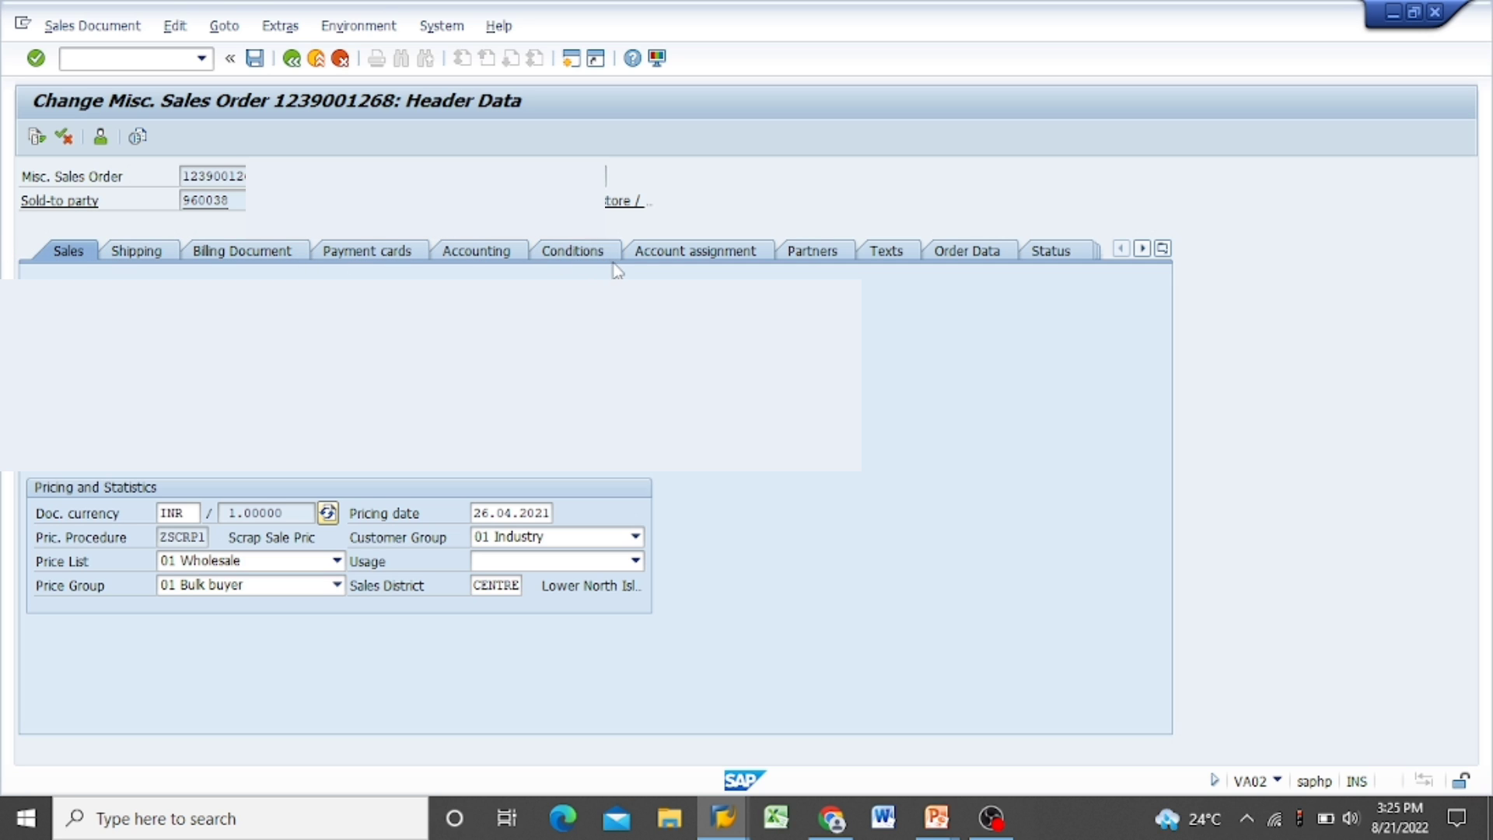
pyautogui.click(579, 259)
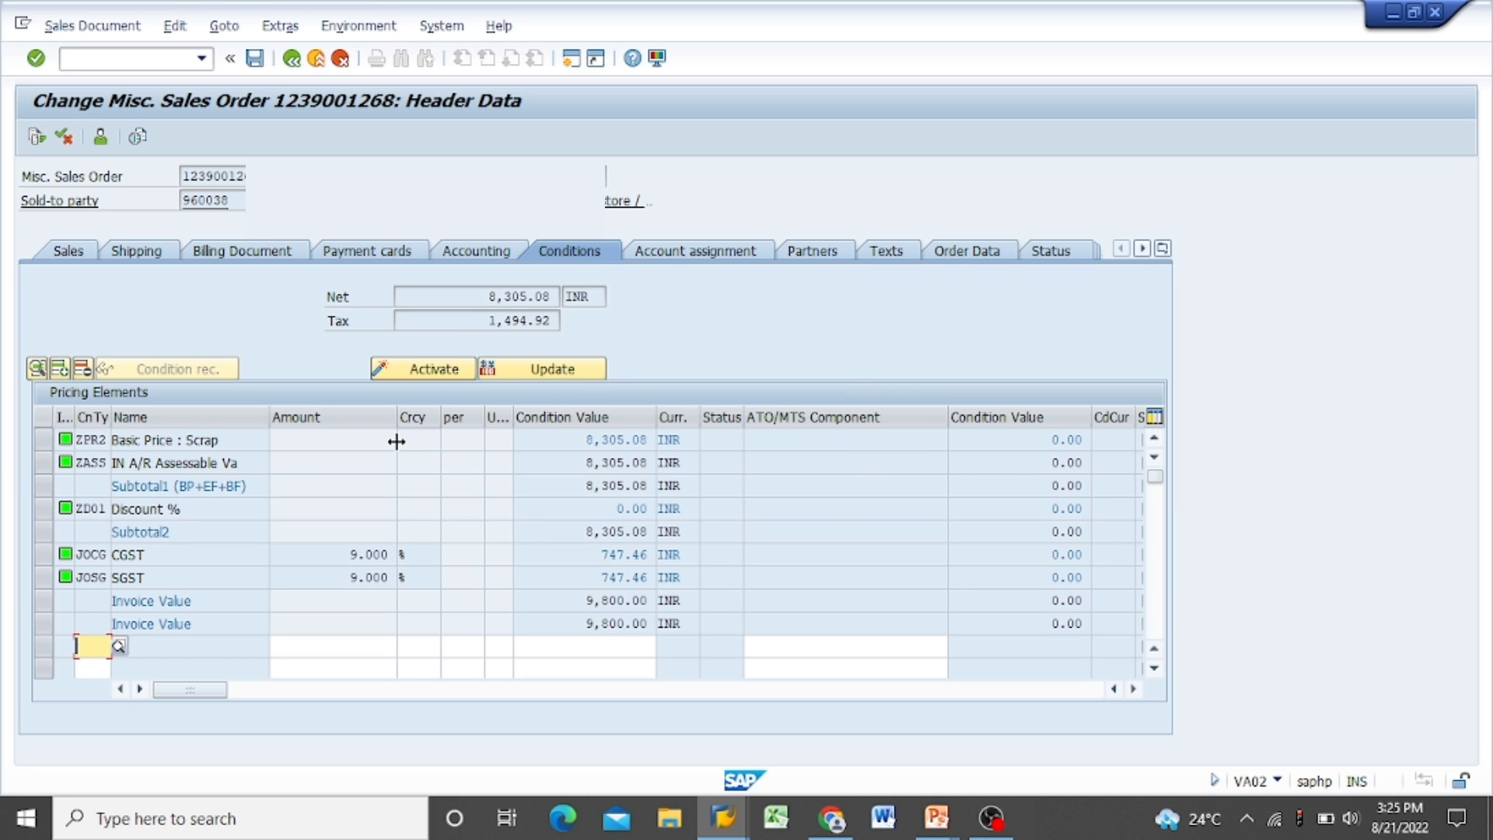
pyautogui.click(561, 437)
pyautogui.click(581, 556)
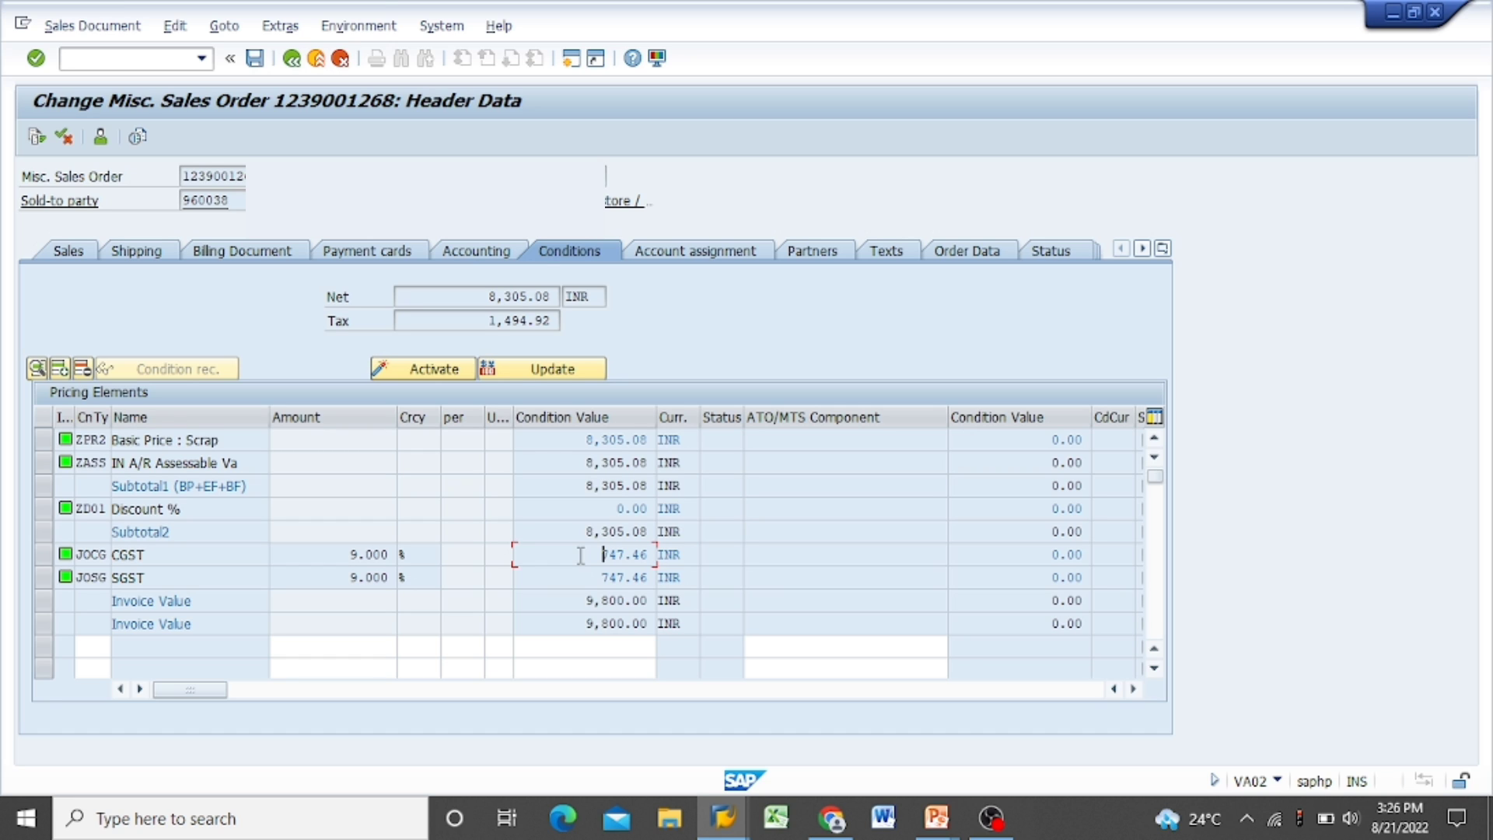
pyautogui.press('Down')
pyautogui.press('Down')
pyautogui.press('Down')
pyautogui.press('Up')
pyautogui.press('Up')
pyautogui.press('Up')
pyautogui.press('Up')
pyautogui.press('Up')
pyautogui.press('Up')
pyautogui.press('Up')
pyautogui.press('Up')
pyautogui.click(292, 59)
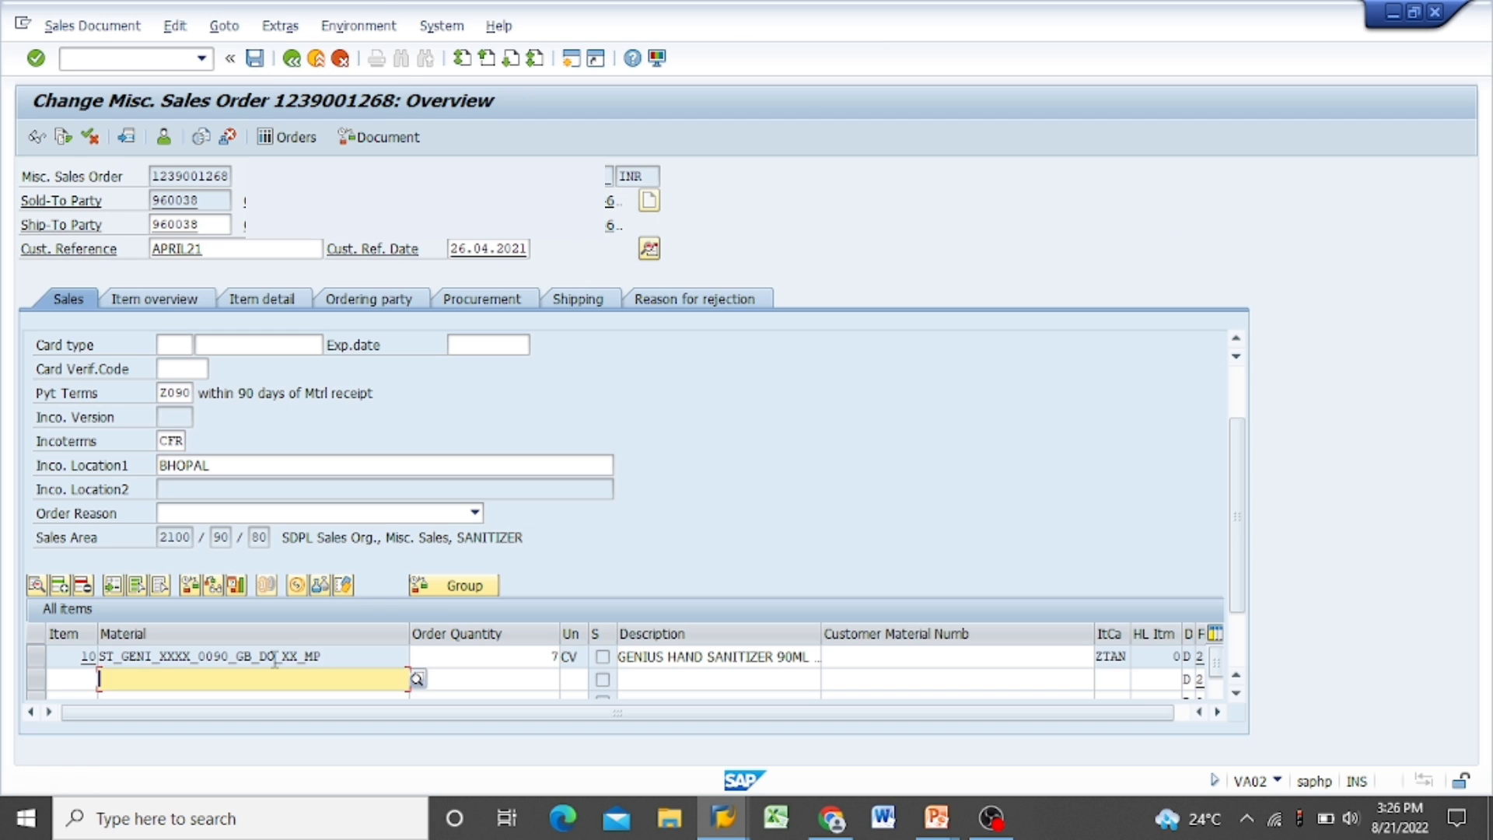
# - Open the conditions of the GENIUS HAND SANITIZER 90ML order item and review its pricing amounts row by row
pyautogui.doubleClick(275, 657)
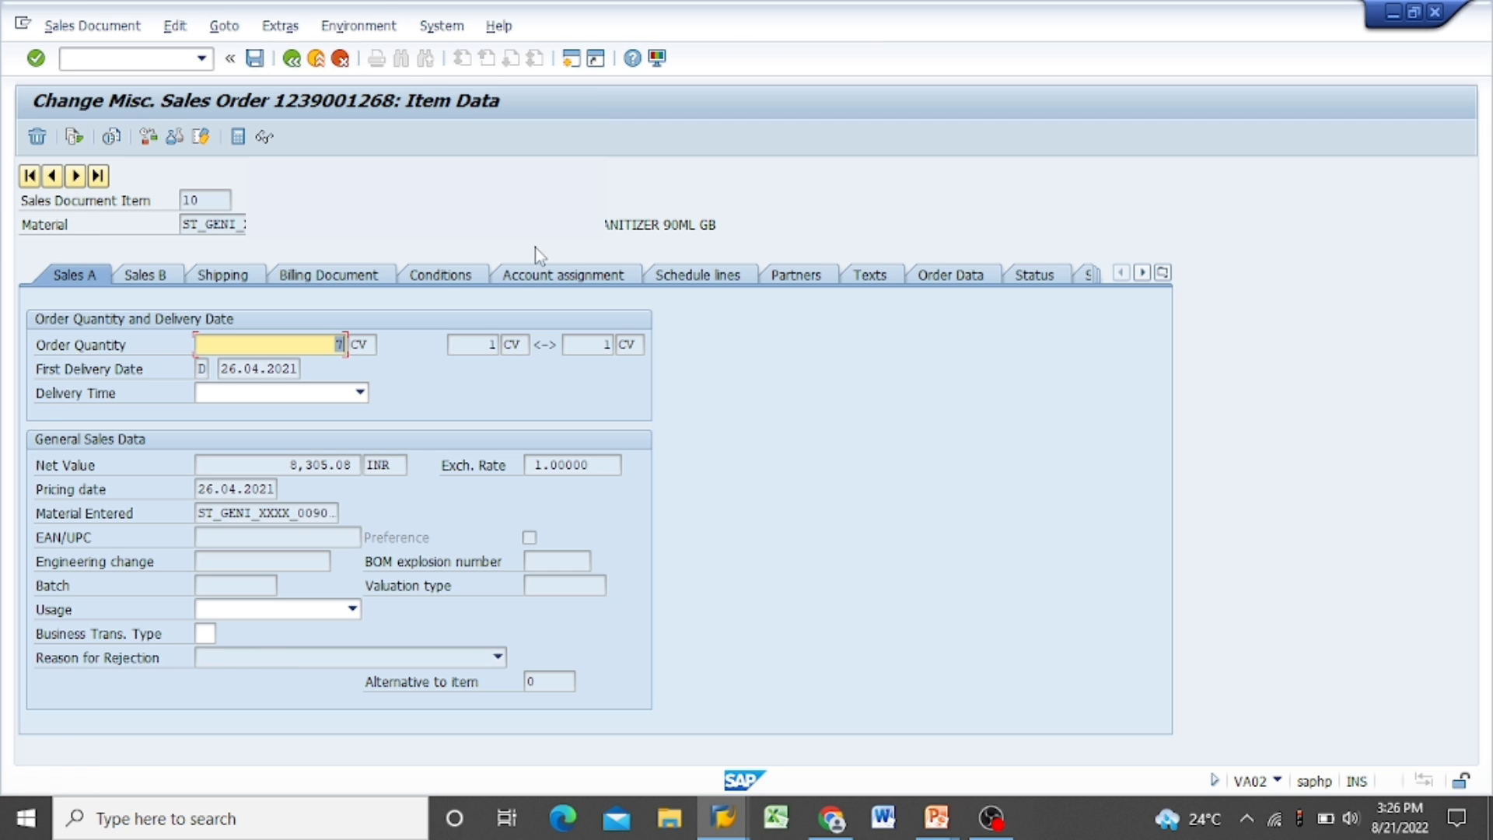
pyautogui.click(445, 282)
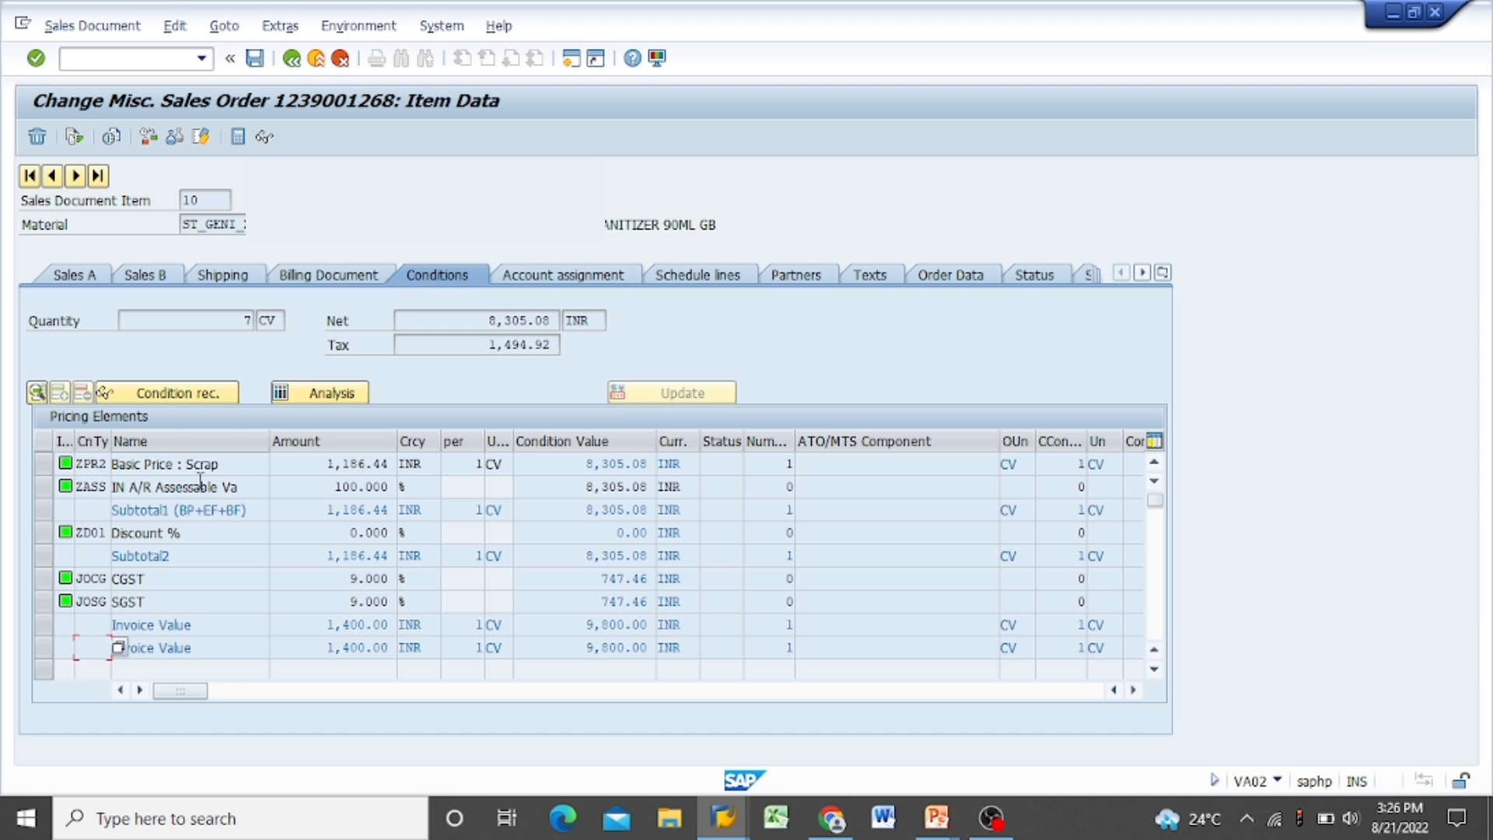
pyautogui.click(307, 464)
pyautogui.press('Down')
pyautogui.press('Down')
pyautogui.press('Down')
pyautogui.press('Down')
pyautogui.press('Down')
pyautogui.press('Down')
pyautogui.press('Down')
pyautogui.press('Down')
pyautogui.press('Down')
pyautogui.press('Up')
pyautogui.press('Up')
pyautogui.press('Up')
pyautogui.press('Up')
pyautogui.press('Up')
pyautogui.press('Up')
pyautogui.press('Up')
pyautogui.press('Up')
pyautogui.press('Down')
pyautogui.press('Down')
pyautogui.press('Down')
pyautogui.press('Down')
pyautogui.press('Down')
pyautogui.press('Down')
pyautogui.press('Down')
pyautogui.press('Down')
# - Check the order item's quantity, tax, basic price and CGST amount against its condition values
pyautogui.click(320, 483)
pyautogui.click(214, 315)
pyautogui.click(481, 345)
pyautogui.click(316, 466)
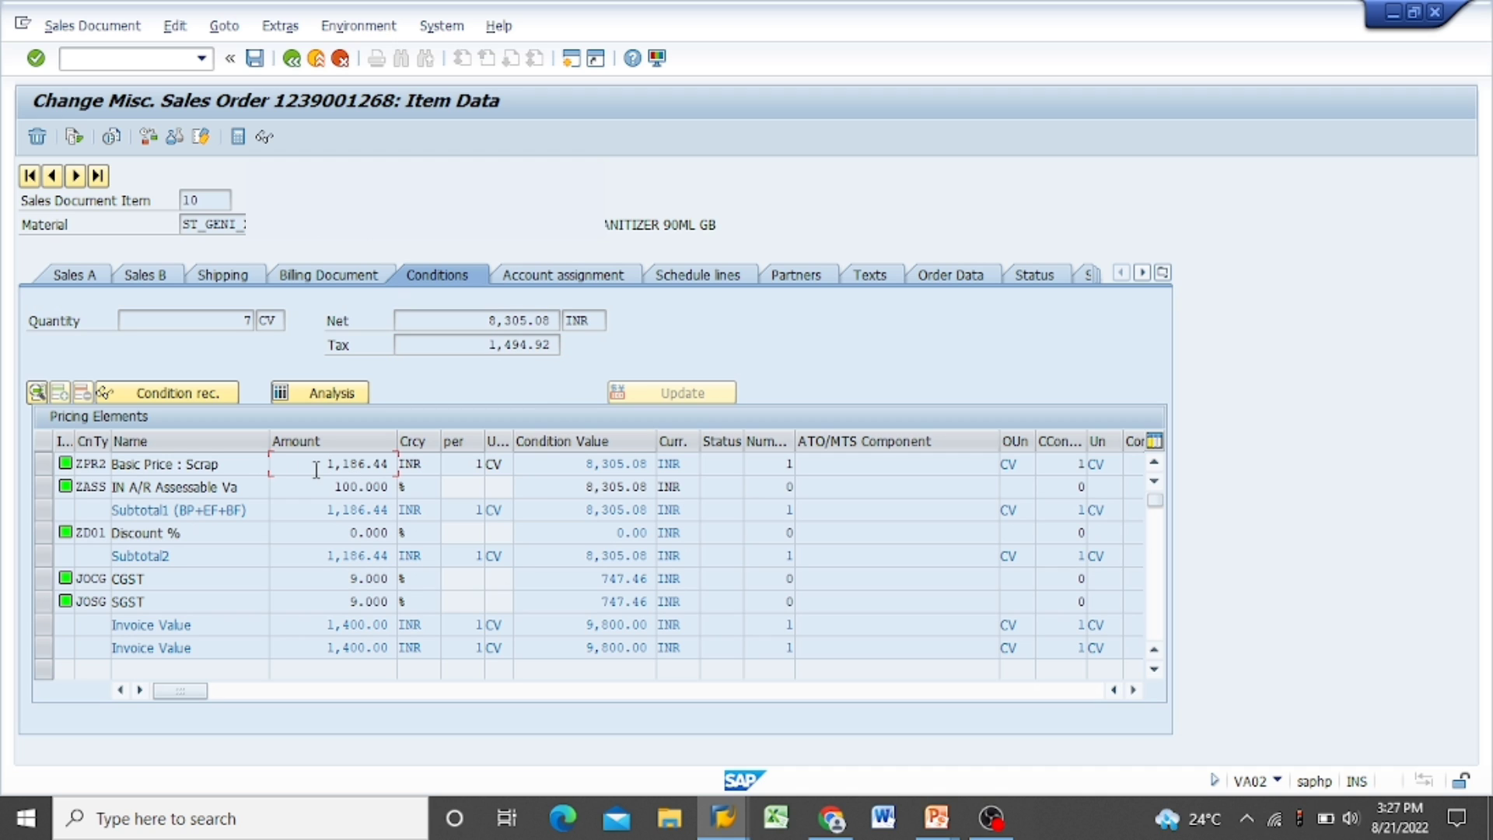
pyautogui.click(329, 580)
pyautogui.click(573, 618)
# - Leave the sales order and open the prefilled billing document in transaction VF02
pyautogui.write('/n')
pyautogui.press('Return')
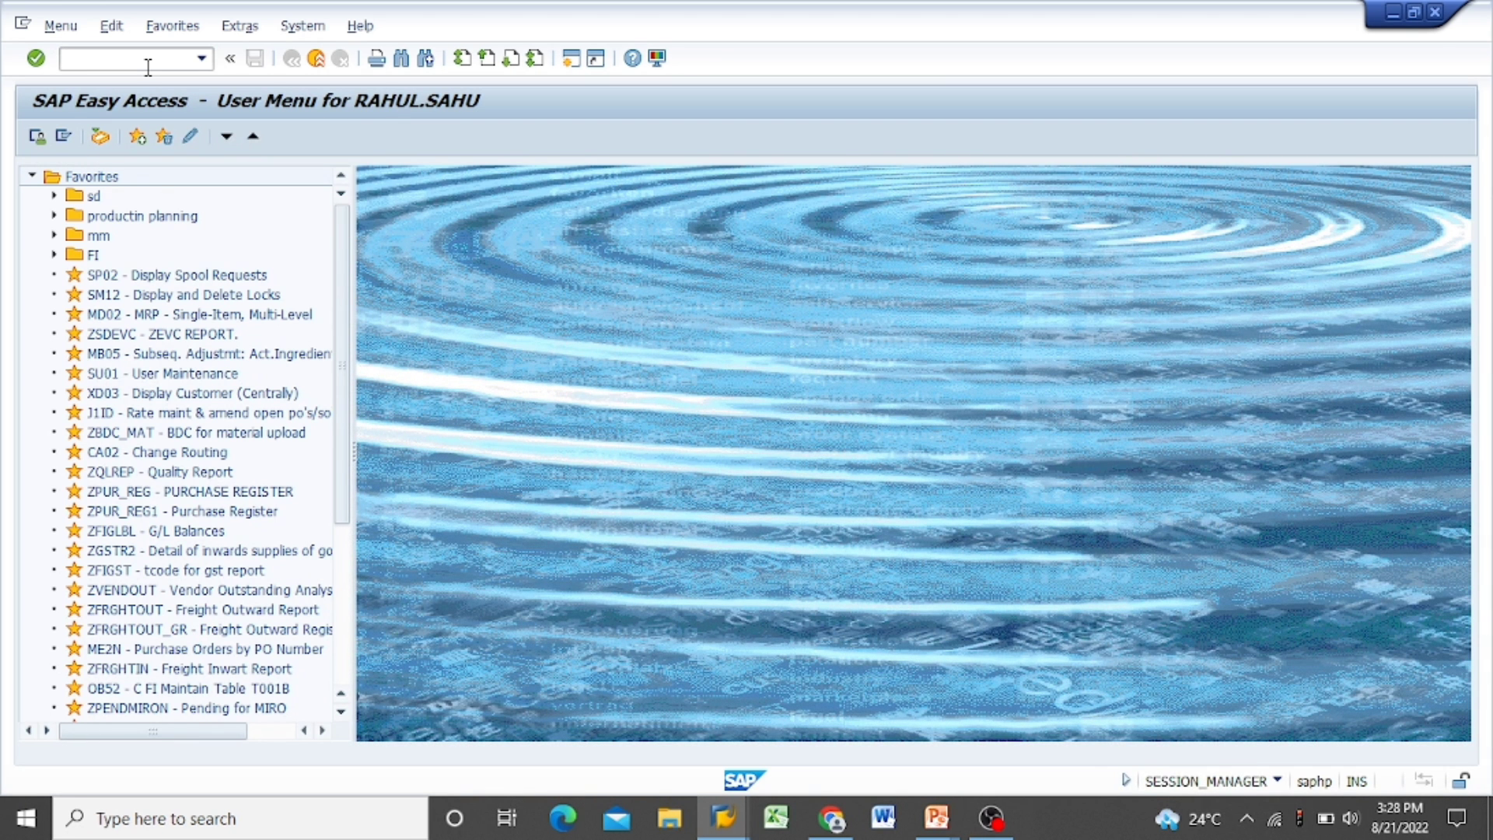
pyautogui.write('vf02')
pyautogui.press('Return')
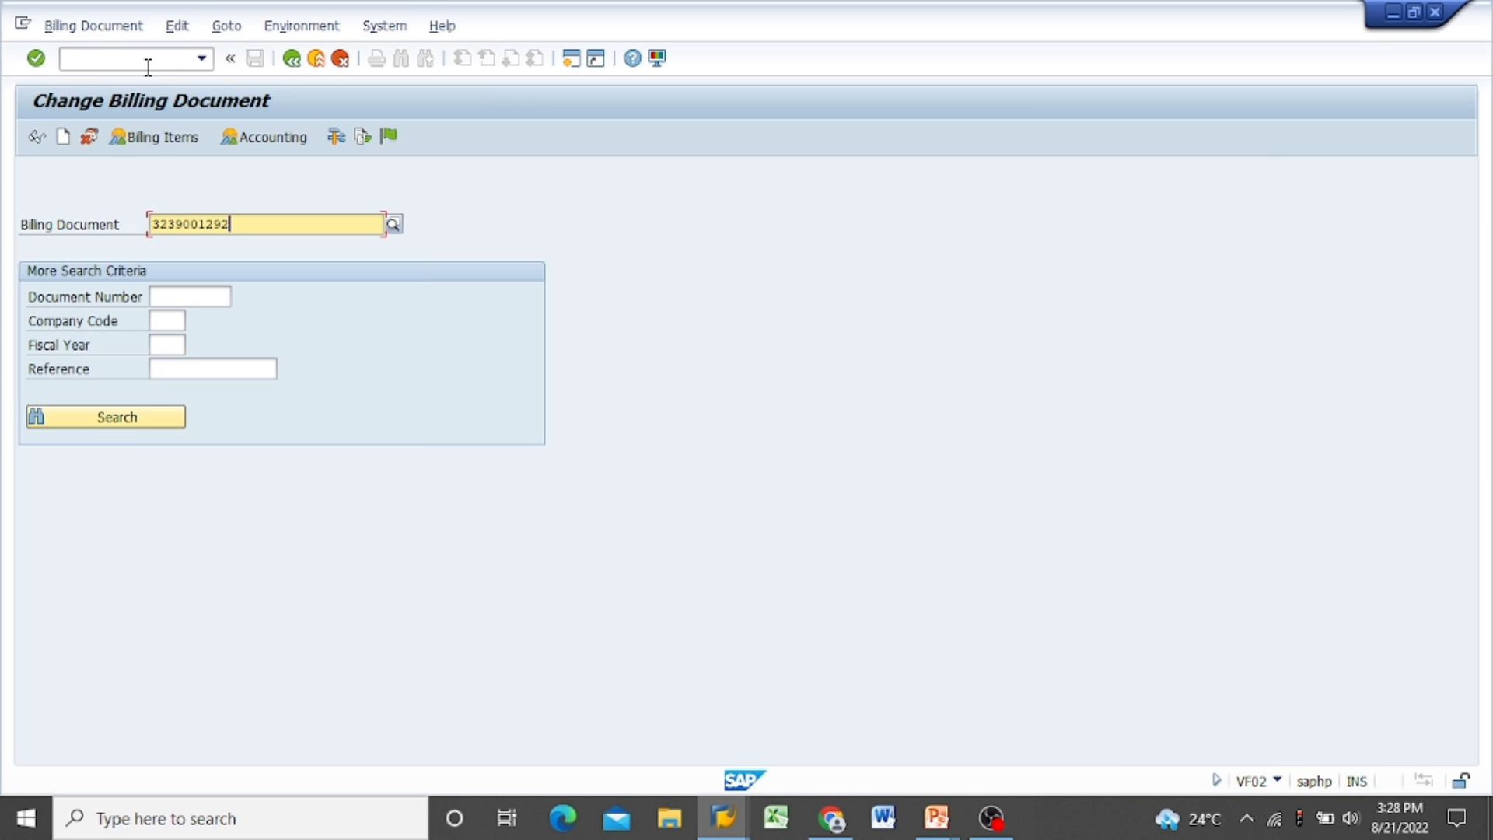
pyautogui.press('Return')
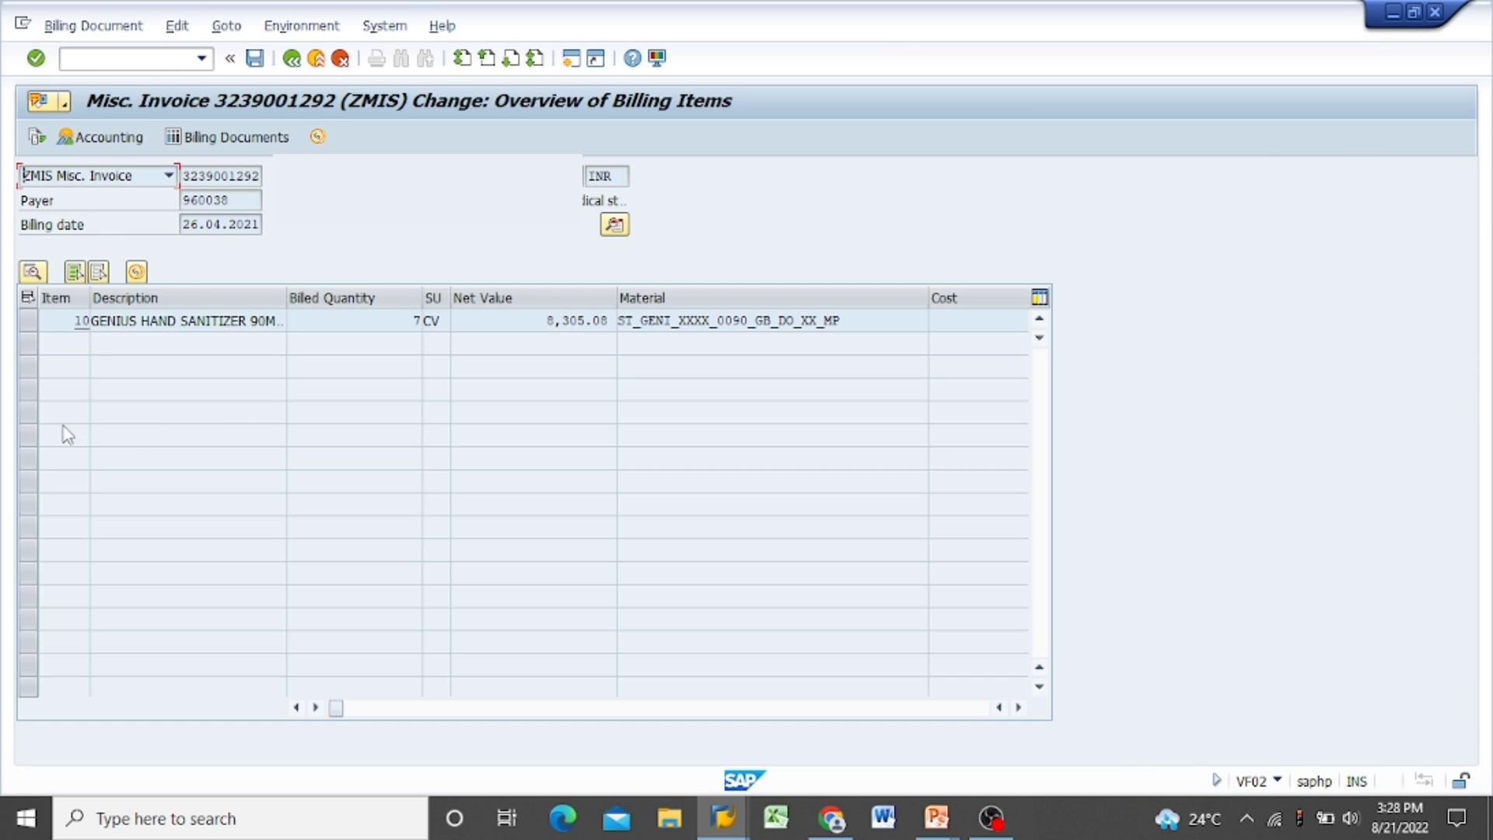
# - Review the pricing conditions of the invoice's hand sanitizer item from basic price to invoice value, and return to the billing items overview
pyautogui.doubleClick(208, 322)
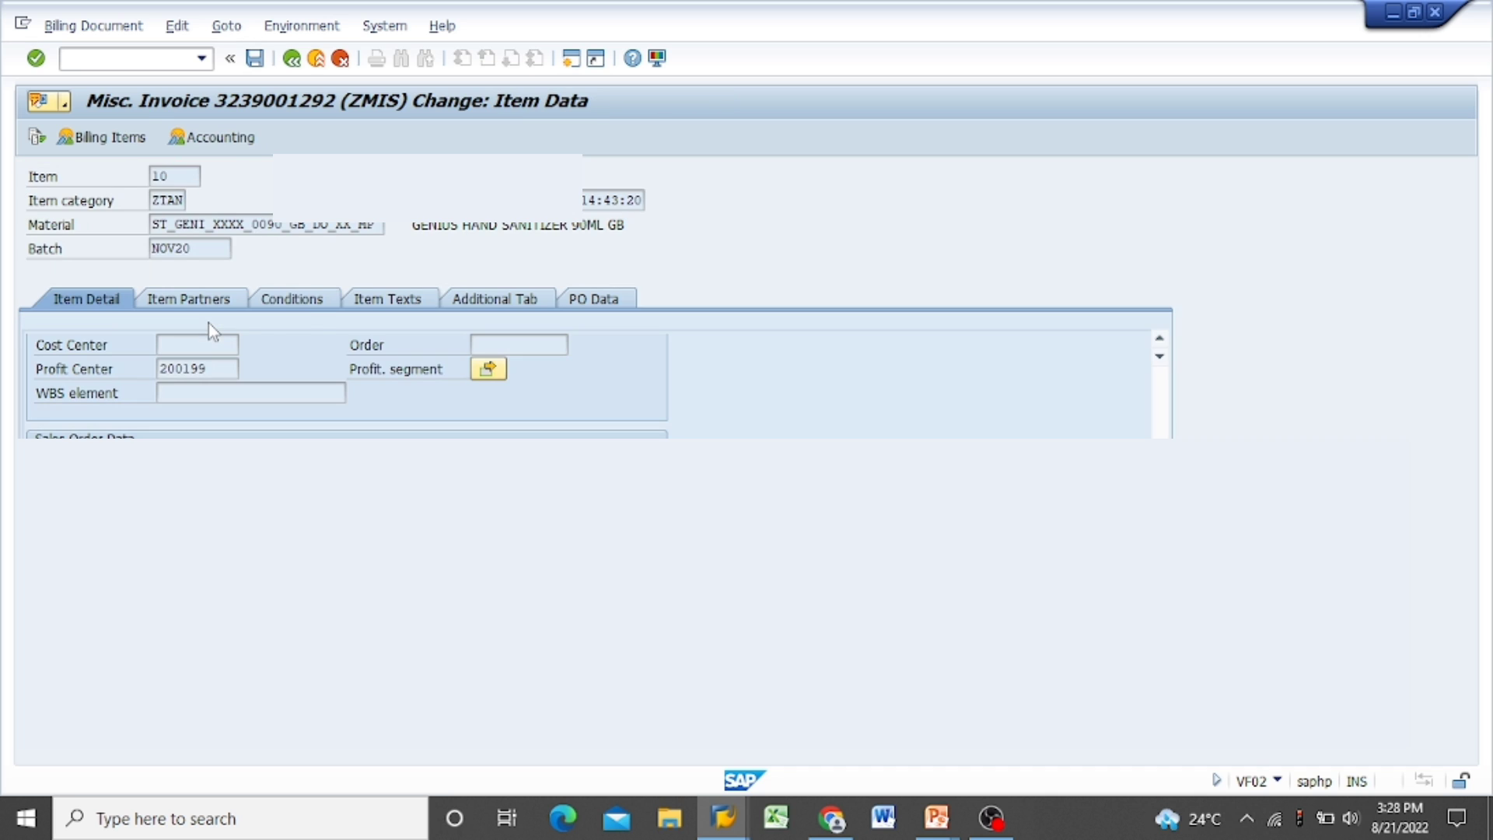
pyautogui.click(315, 309)
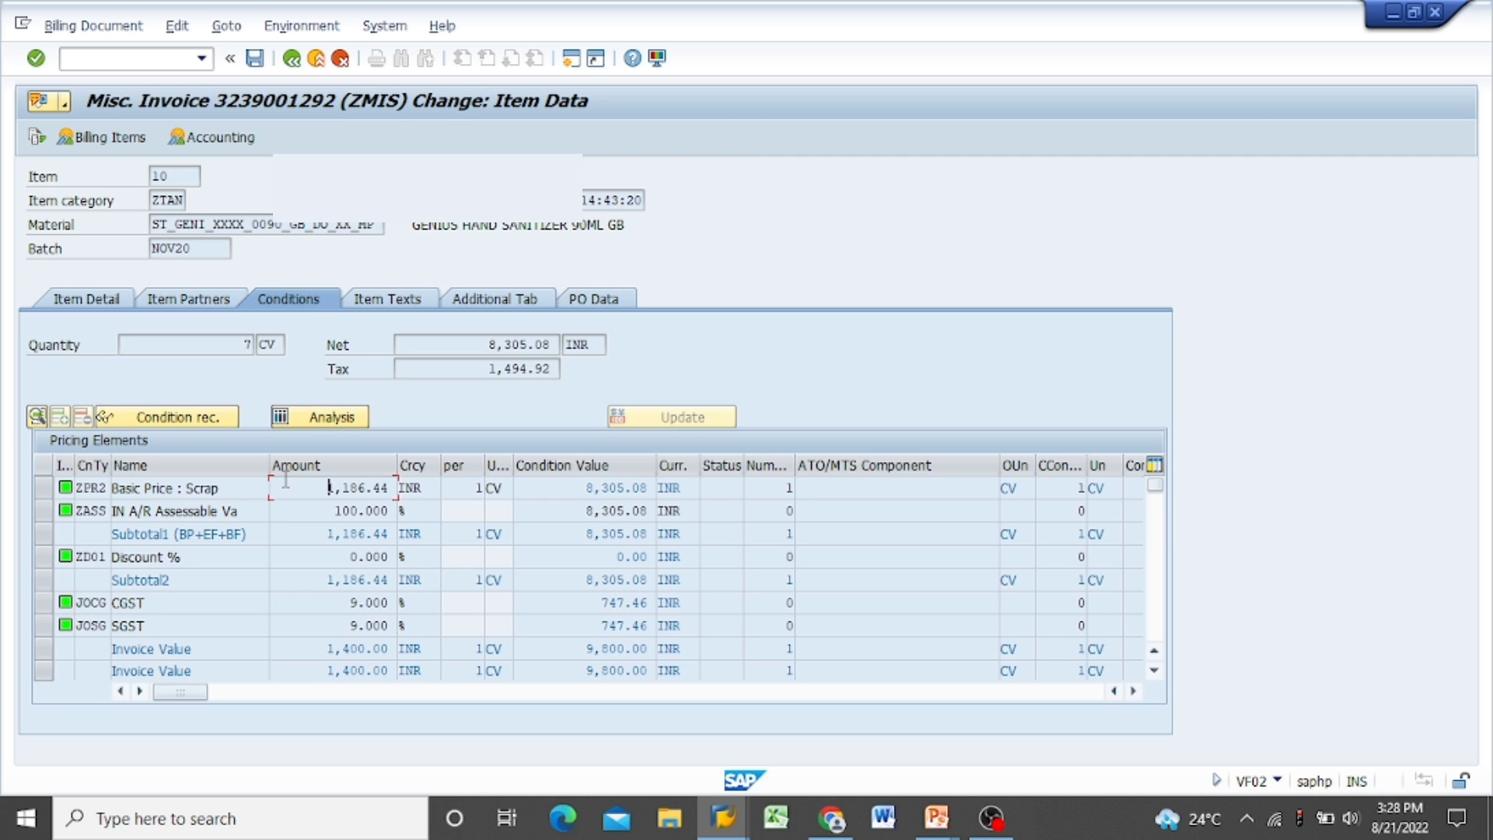
pyautogui.press('Down')
pyautogui.press('Down')
pyautogui.press('Down')
pyautogui.press('Down')
pyautogui.press('Down')
pyautogui.press('Down')
pyautogui.press('Down')
pyautogui.click(292, 60)
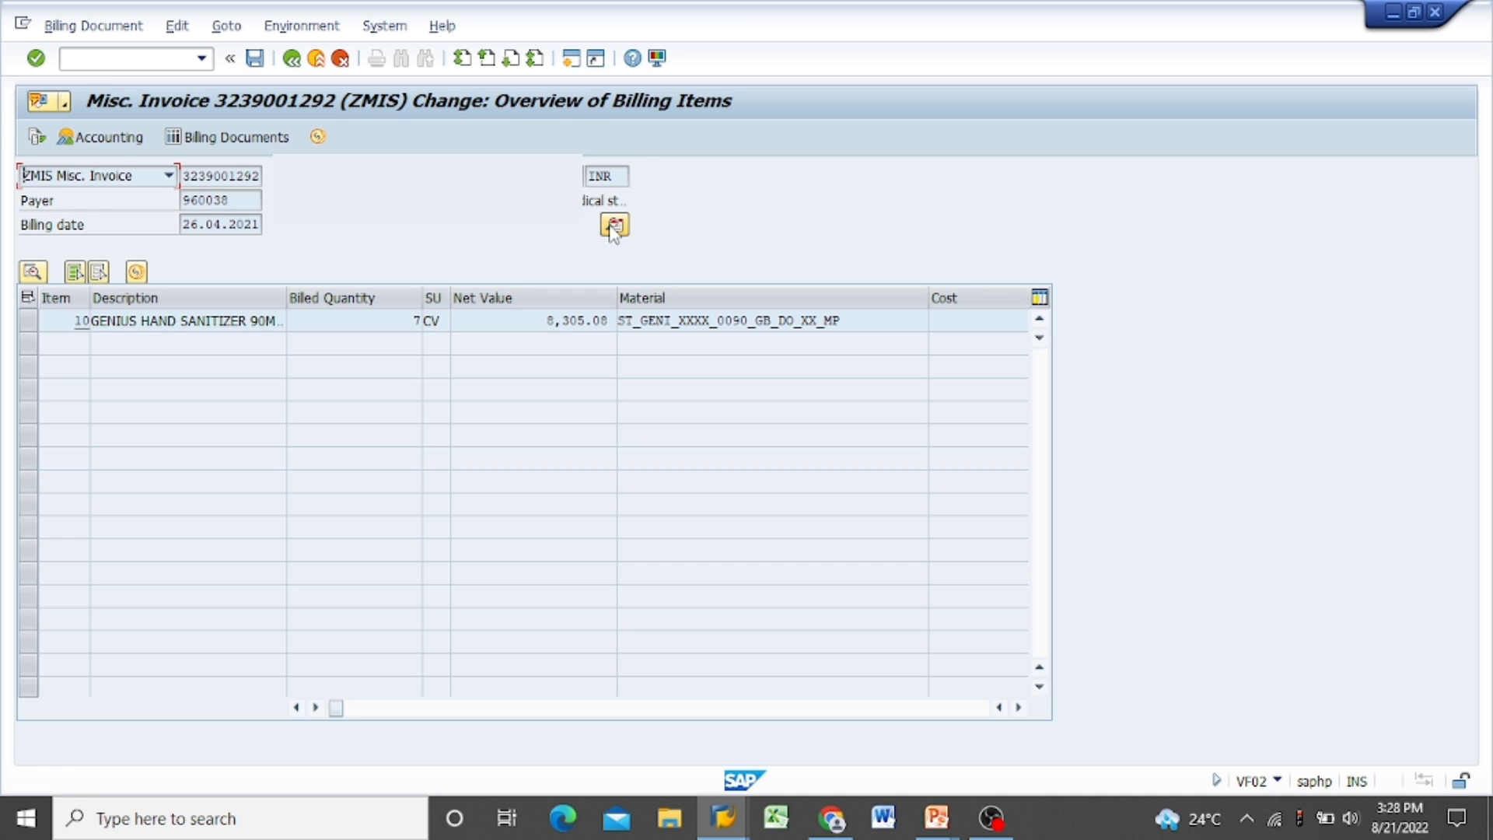
# - Examine the invoice header's pricing conditions, including CGST, and leave the billing document
pyautogui.click(614, 226)
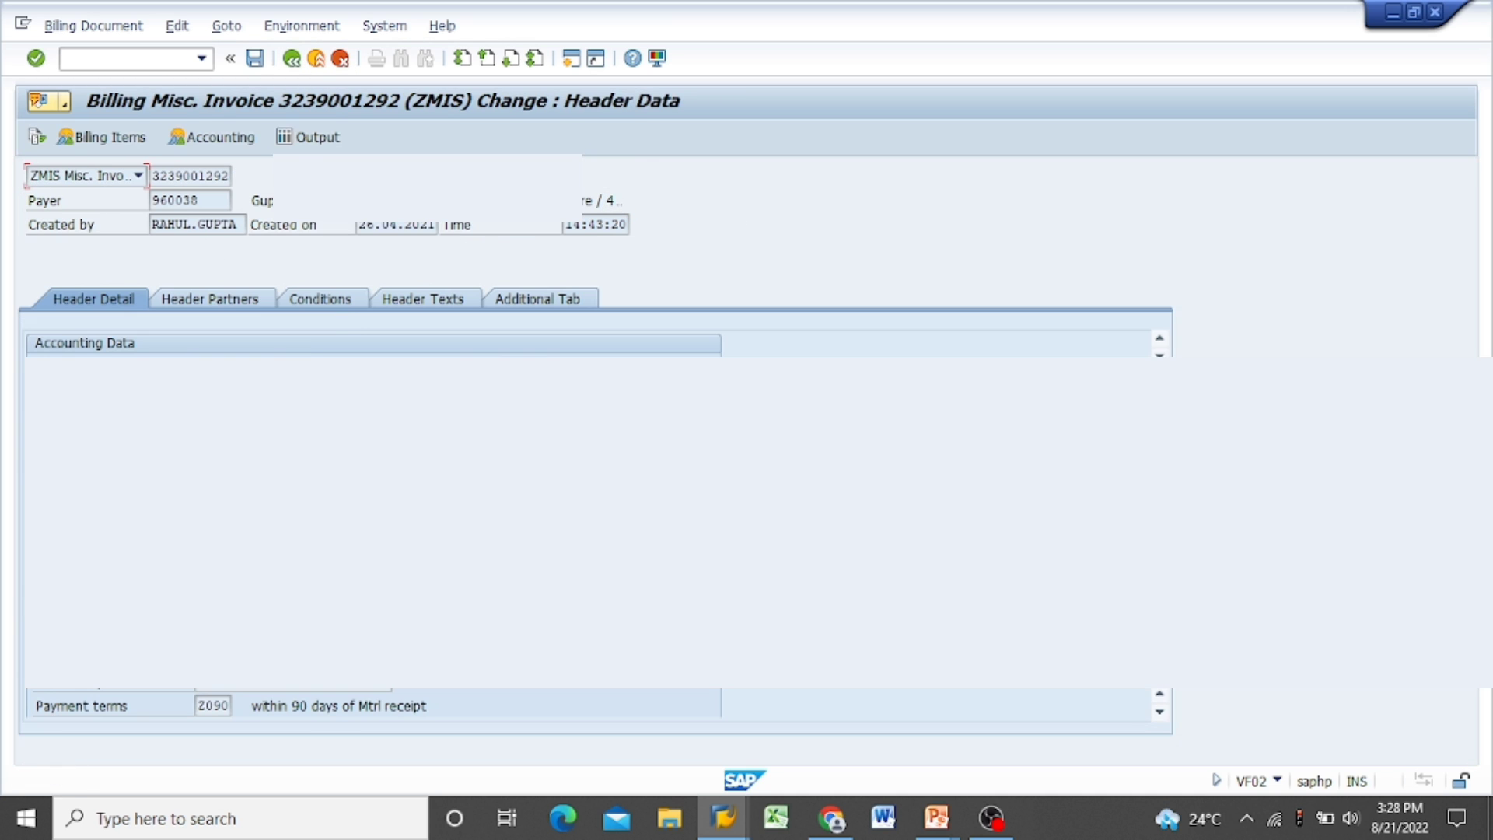
pyautogui.click(336, 307)
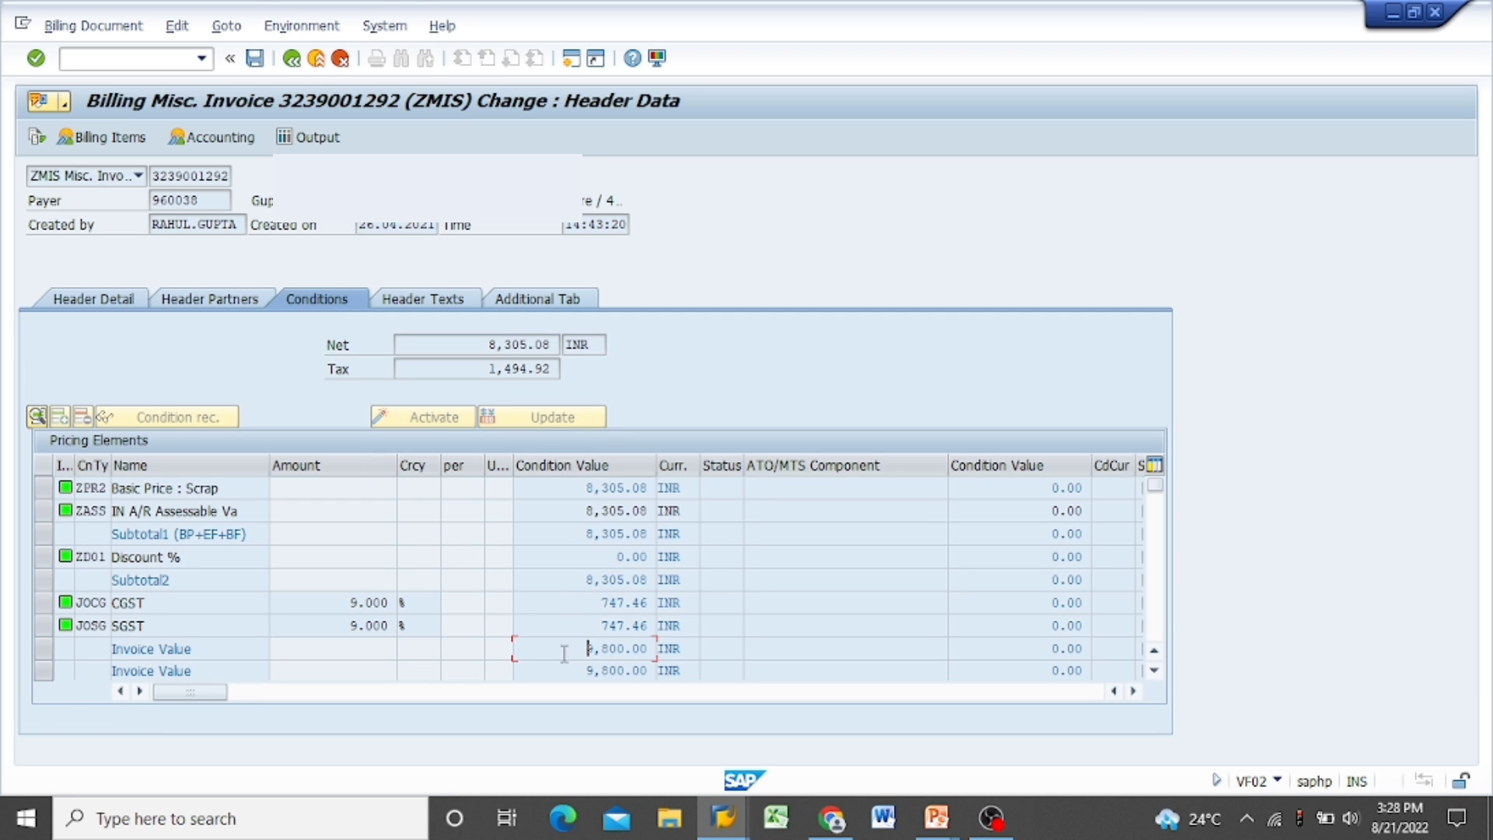
pyautogui.click(559, 605)
pyautogui.press('F3')
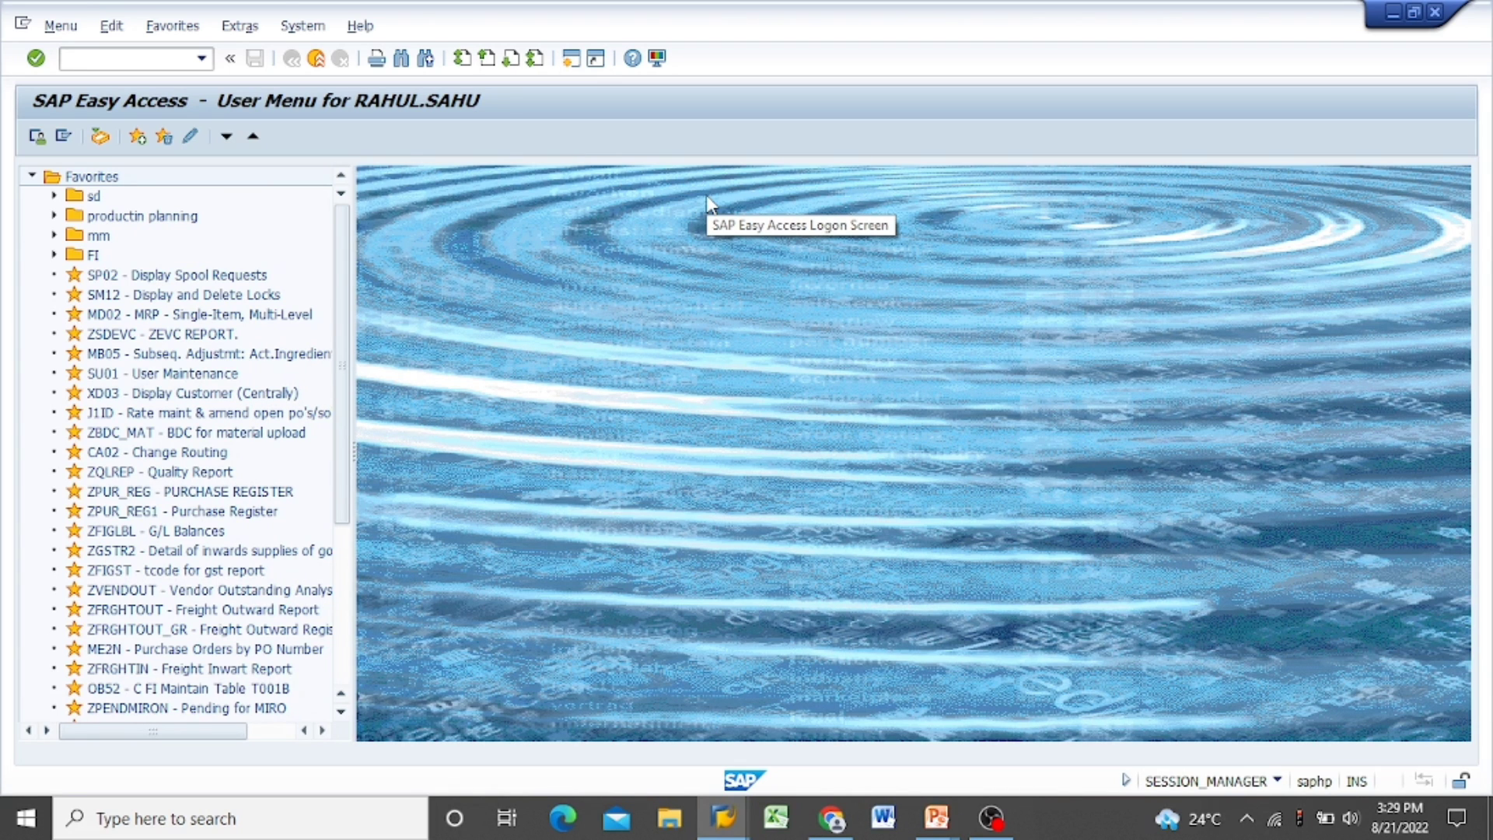
# - Start transaction VK13 and display condition records for condition type ZPR2
pyautogui.write('vk13')
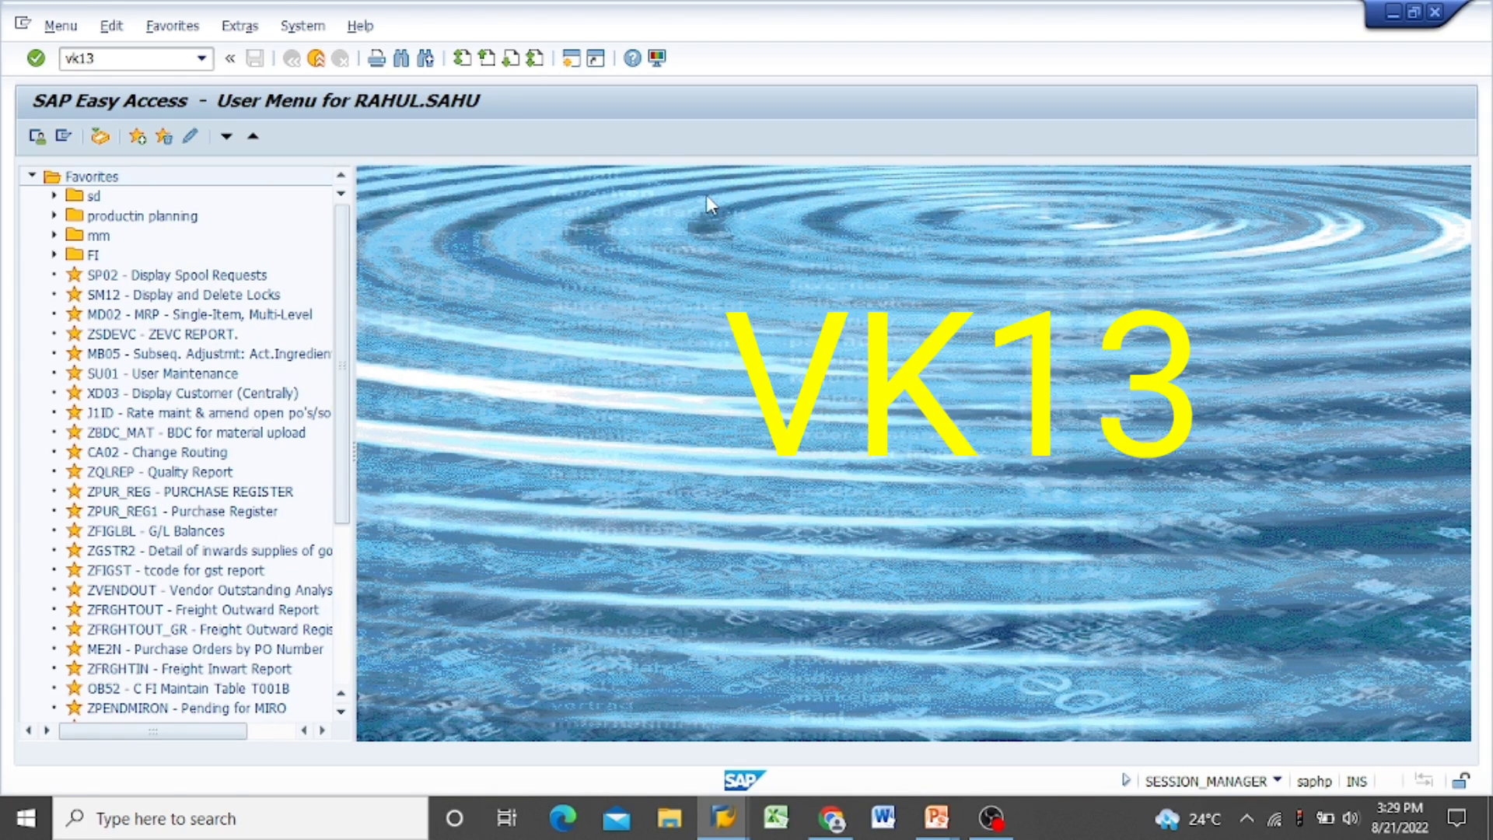
pyautogui.press('Return')
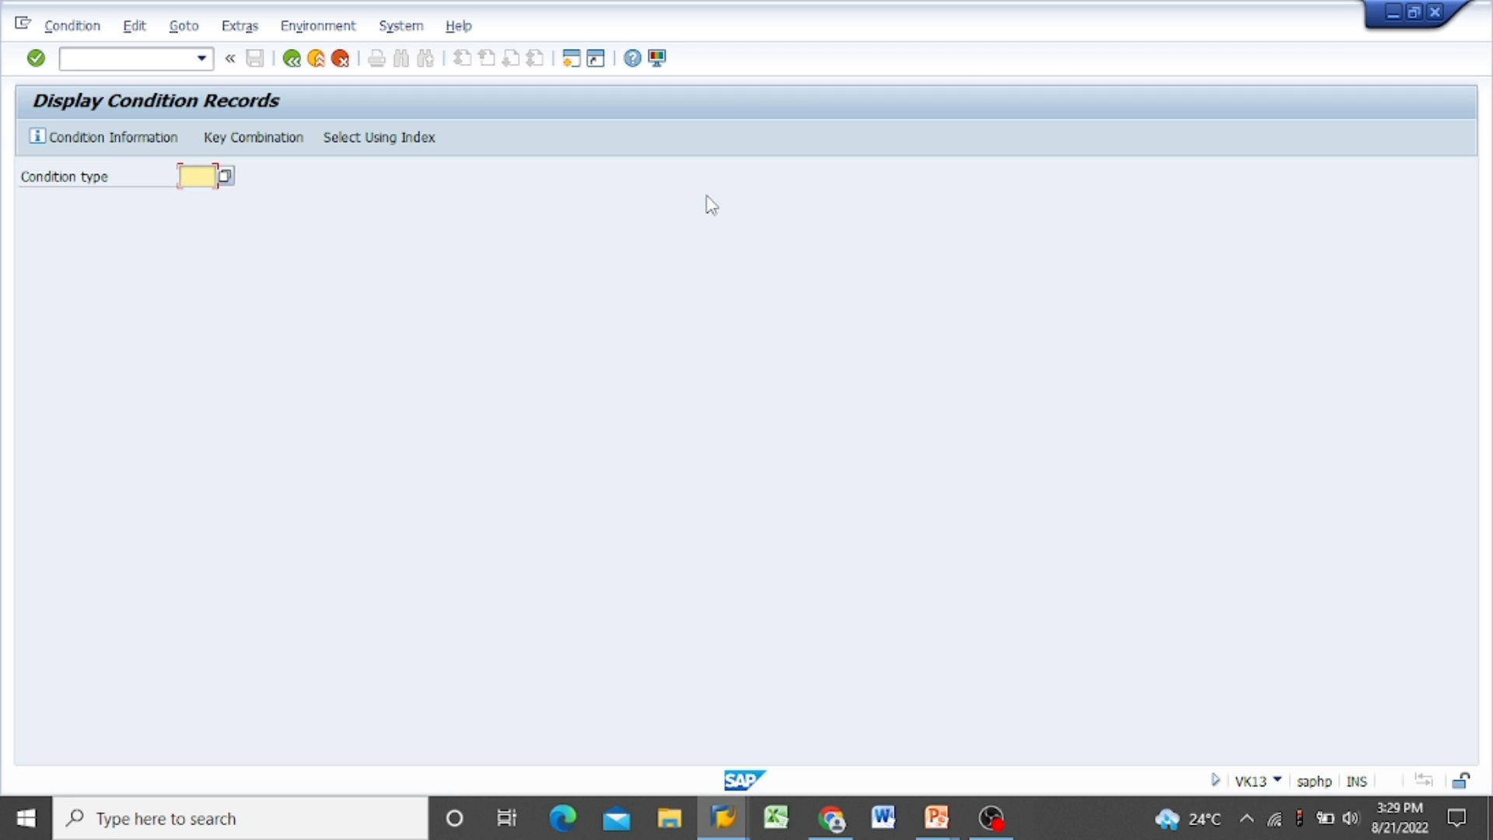
pyautogui.press('BackSpace')
pyautogui.write('ZPR2')
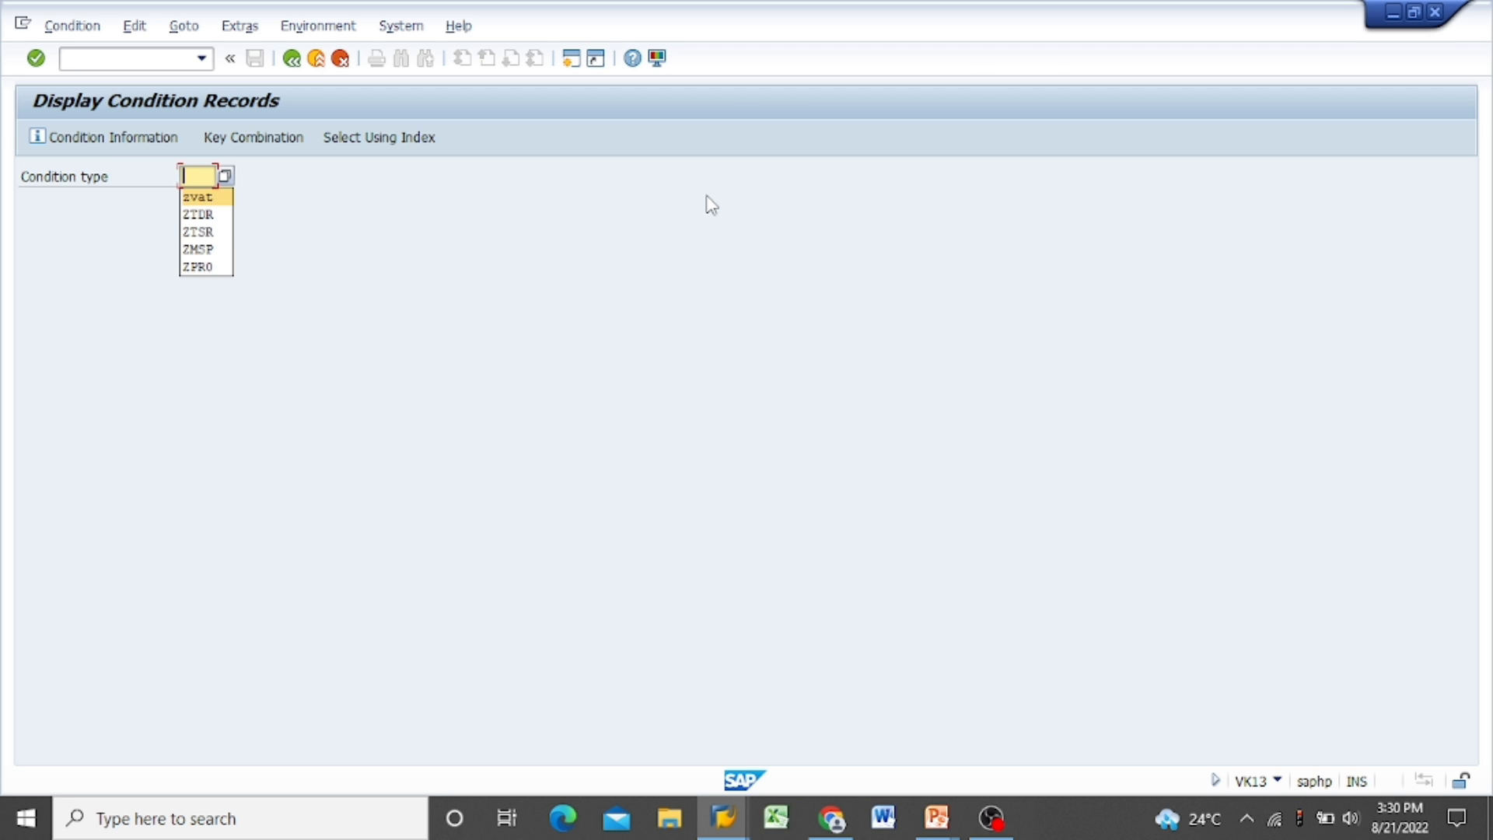
pyautogui.press('Return')
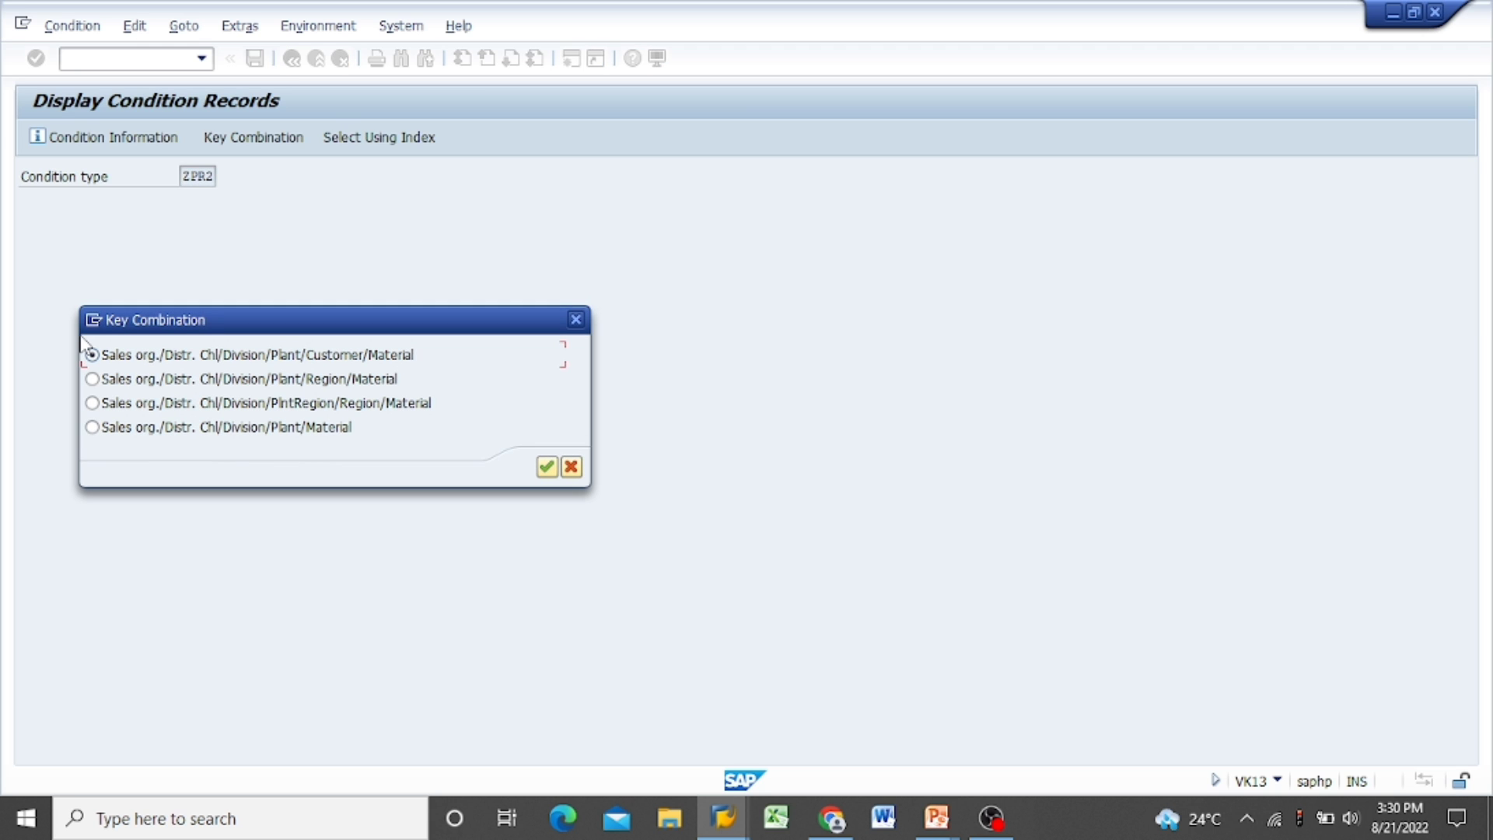
# - Choose the key combination Sales org./Distr. Chl/Division/Plant/Region/Material for the ZPR2 records
pyautogui.press('Down')
pyautogui.press('Down')
pyautogui.press('Down')
pyautogui.press('Up')
pyautogui.press('Up')
pyautogui.press('Return')
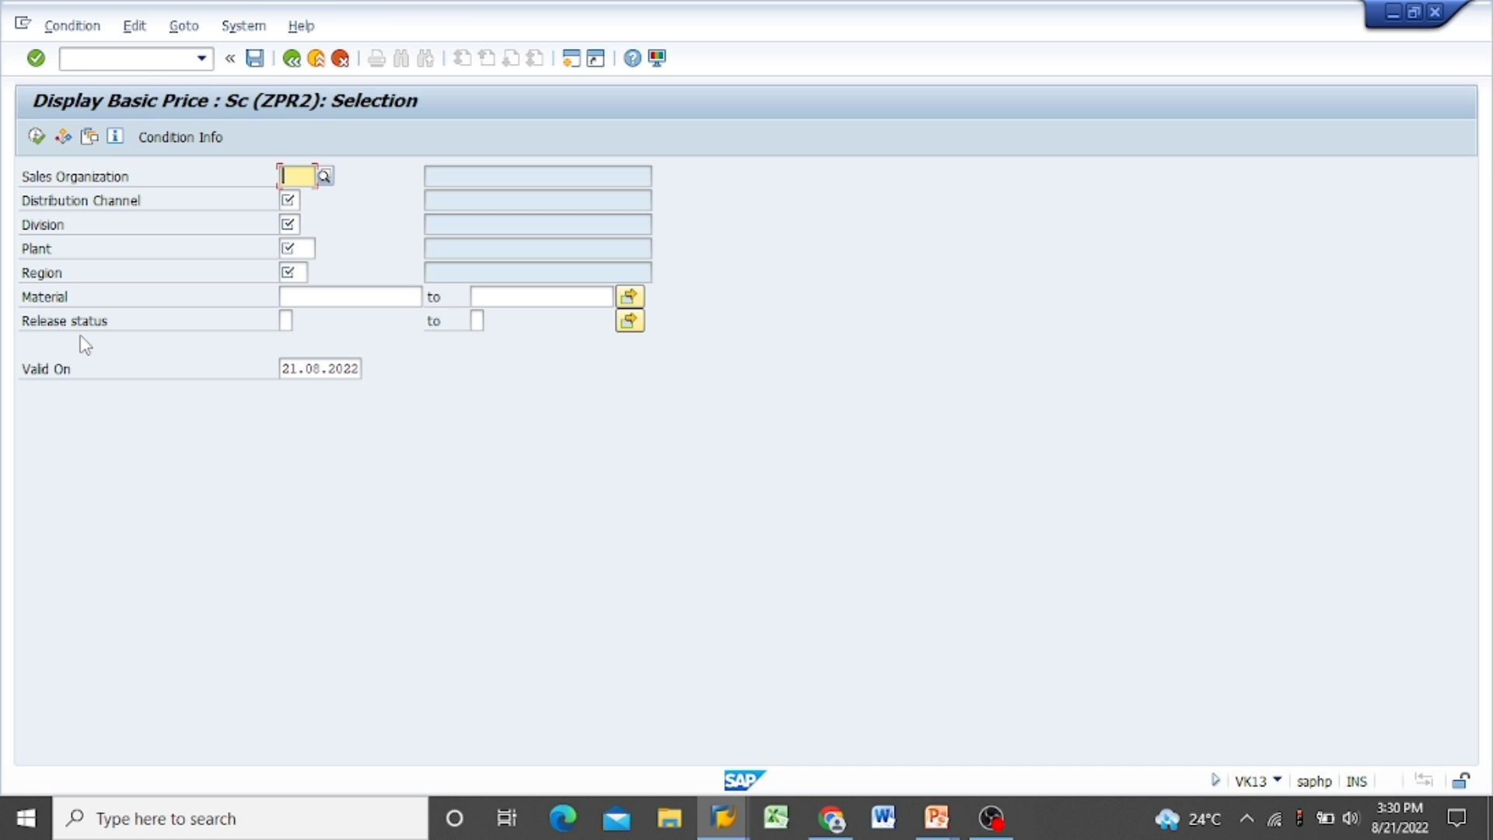
# - Set the selection's sales organization to 2100, distribution channel to 80 and division to 10
pyautogui.write('2000')
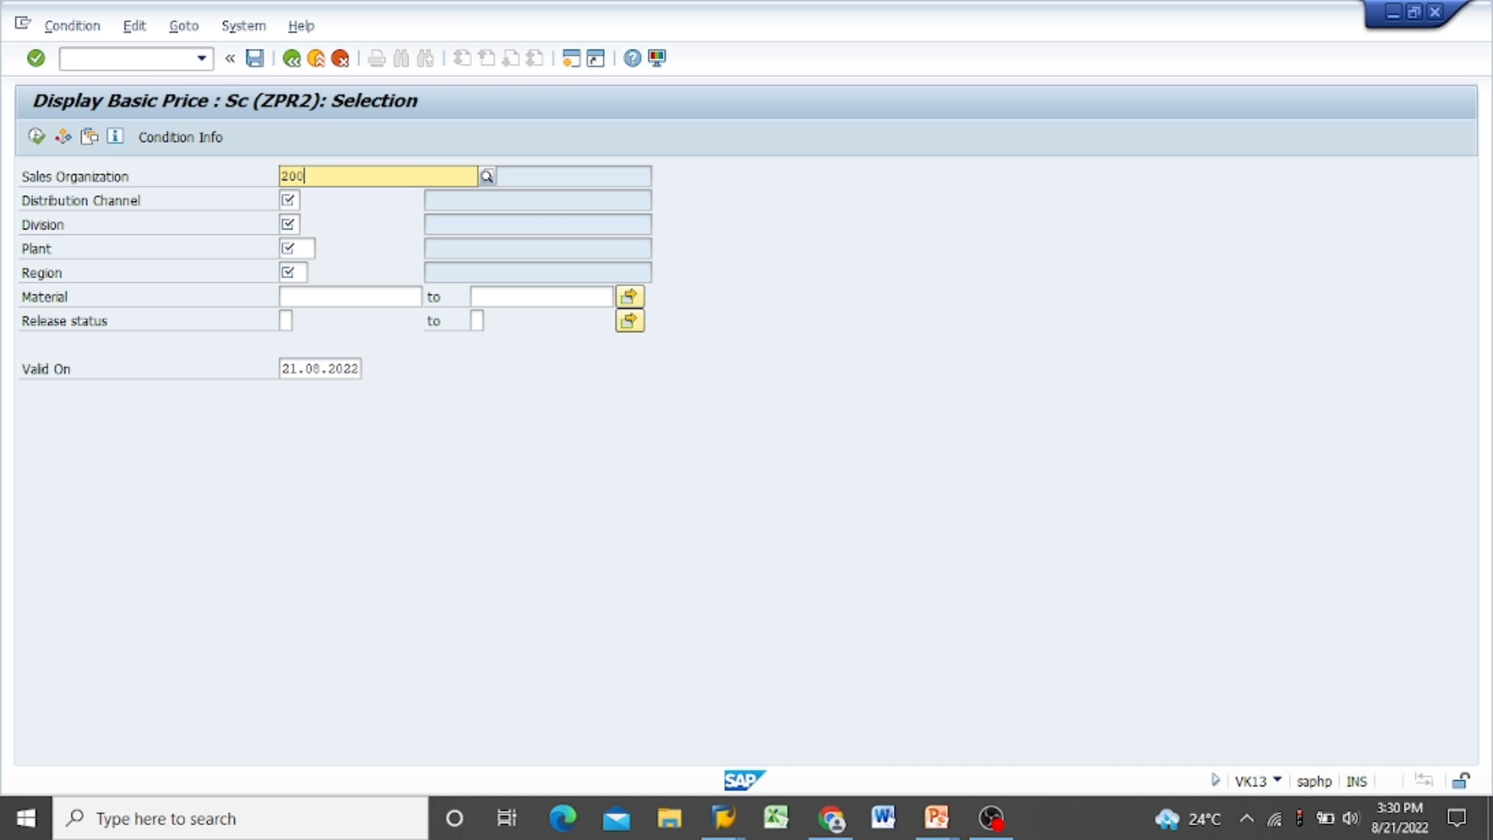
pyautogui.press('Tab')
pyautogui.hotkey('shift', 'Tab')
pyautogui.write('2100')
pyautogui.press('Tab')
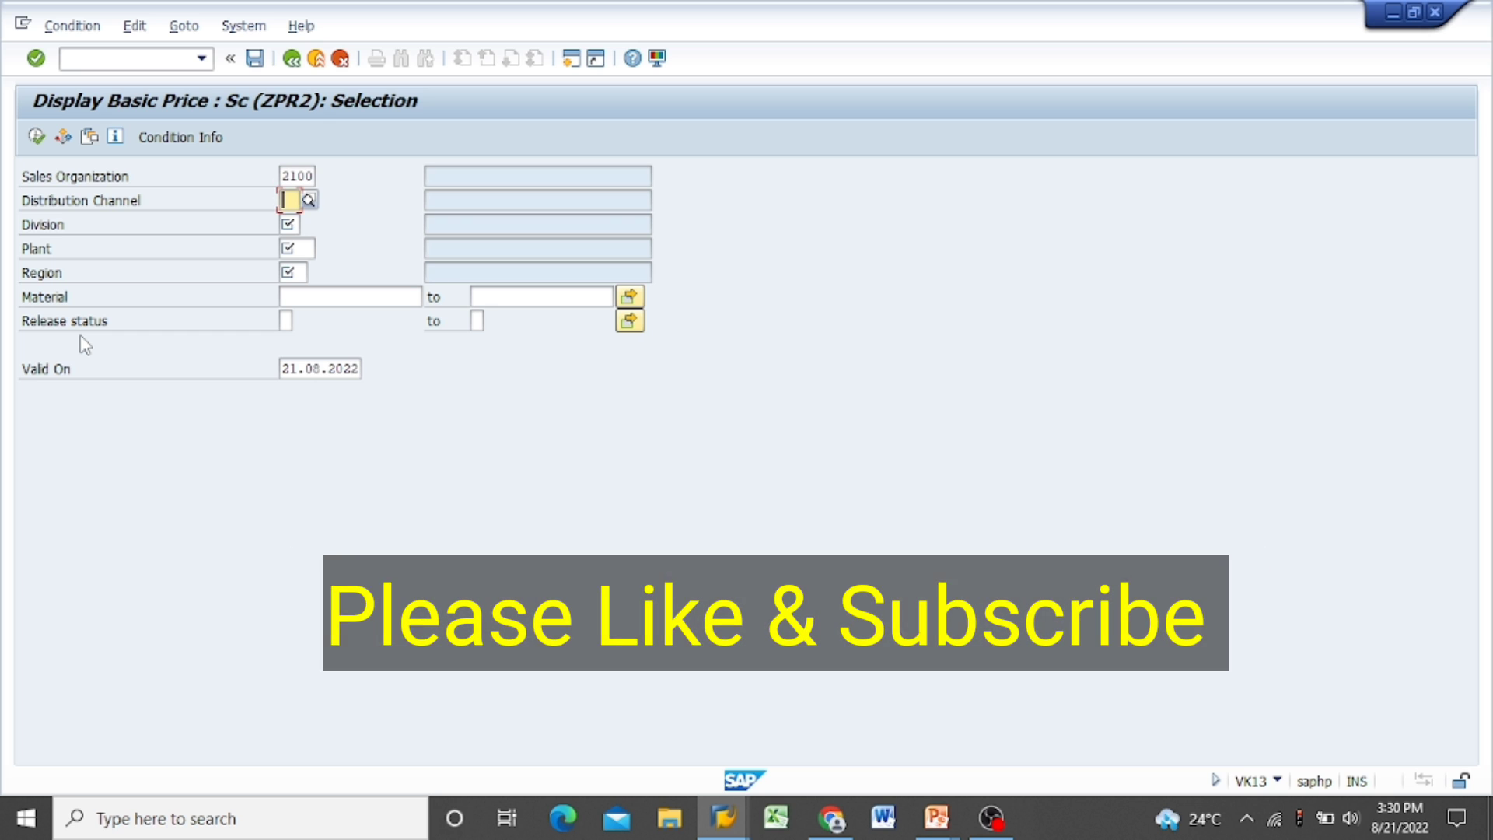
pyautogui.write('80')
pyautogui.press('Tab')
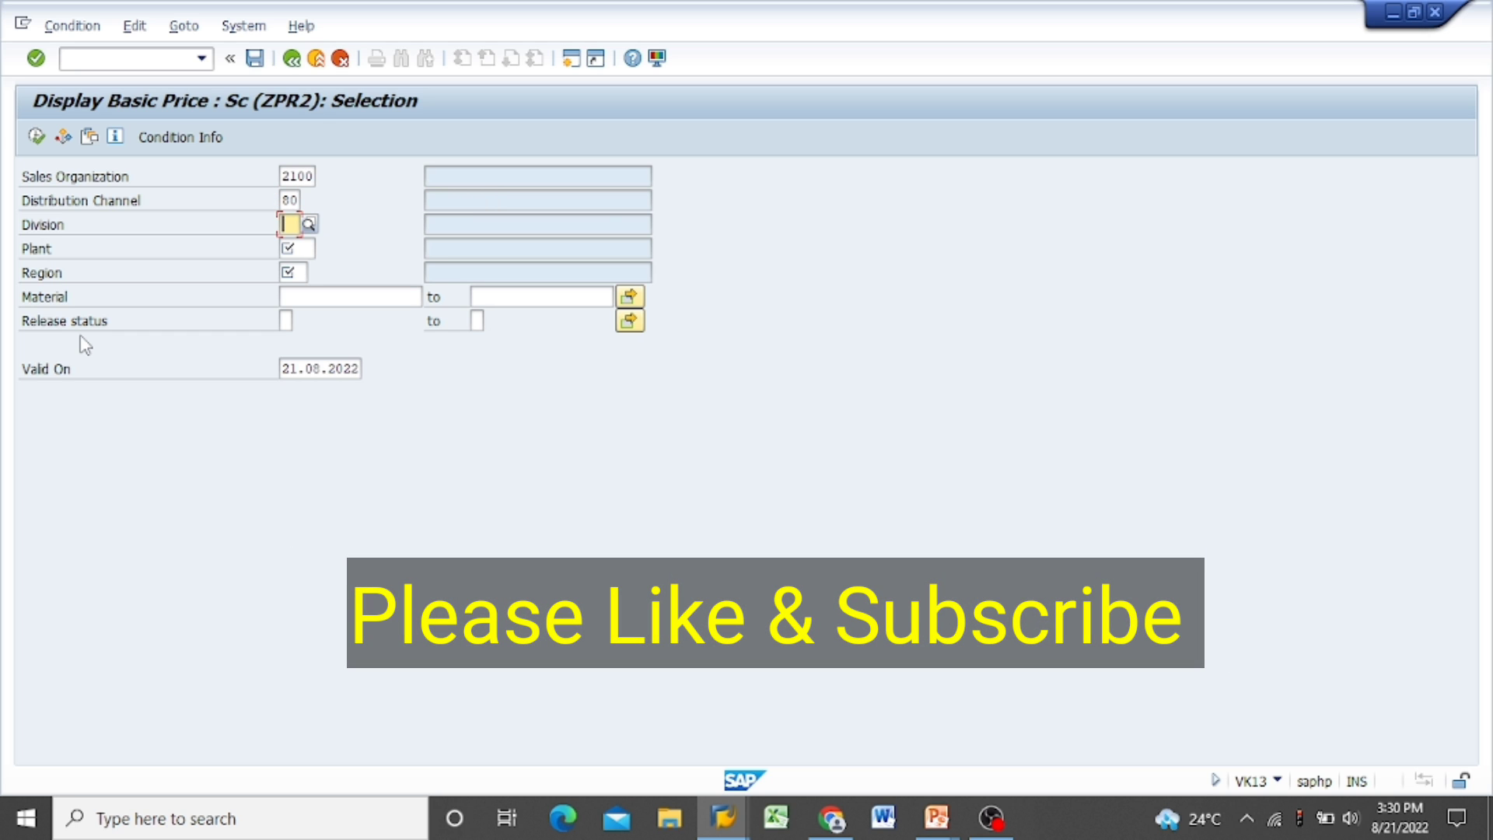
pyautogui.write('10')
pyautogui.press('Tab')
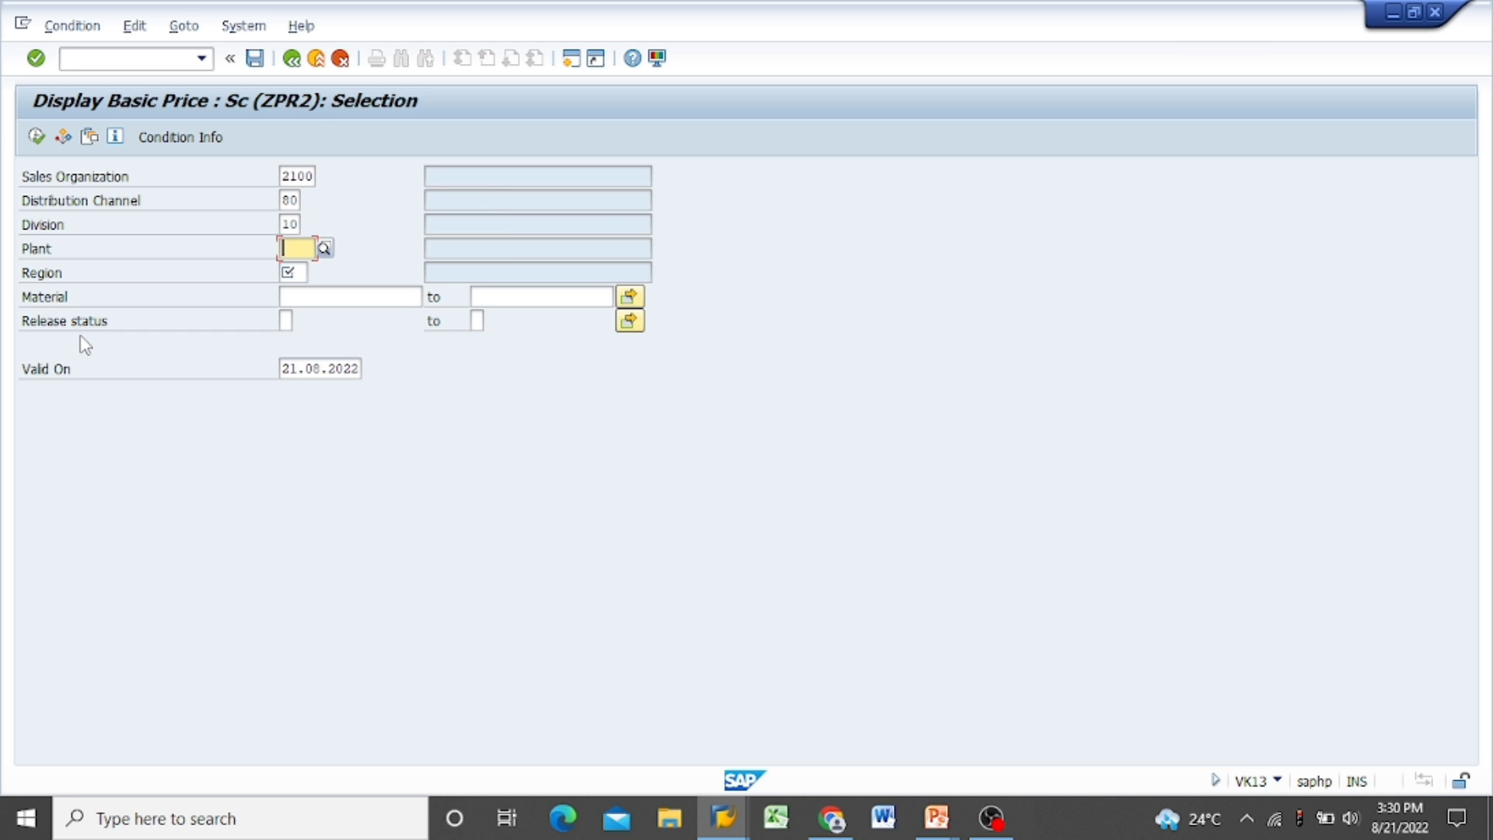
# - Set the plant to 2001 and the region to 12, and run the ZPR2 condition record selection
pyautogui.write('2001')
pyautogui.press('Tab')
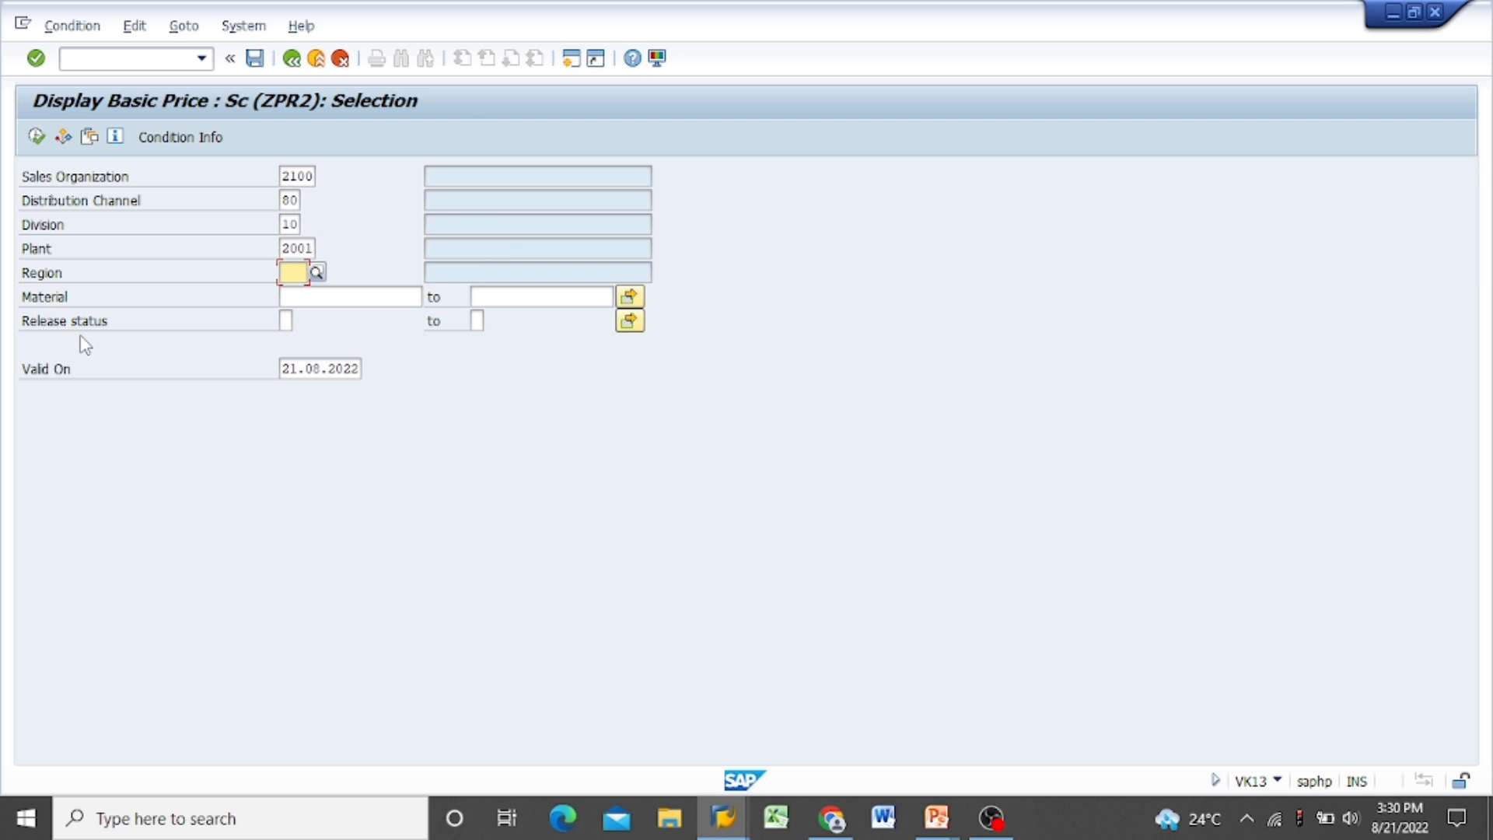
pyautogui.write('12')
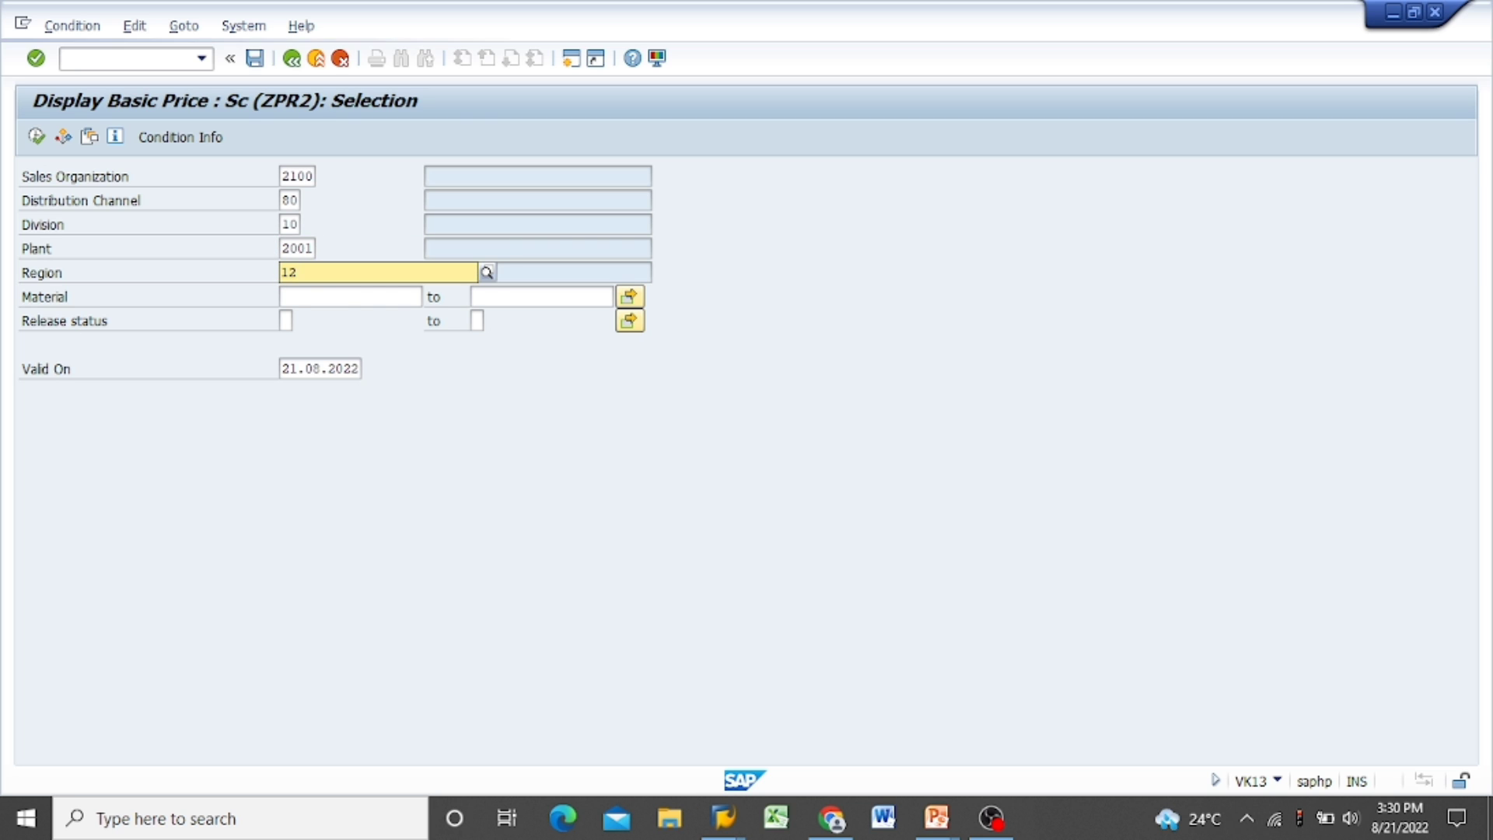
pyautogui.press('Escape')
pyautogui.press('Tab')
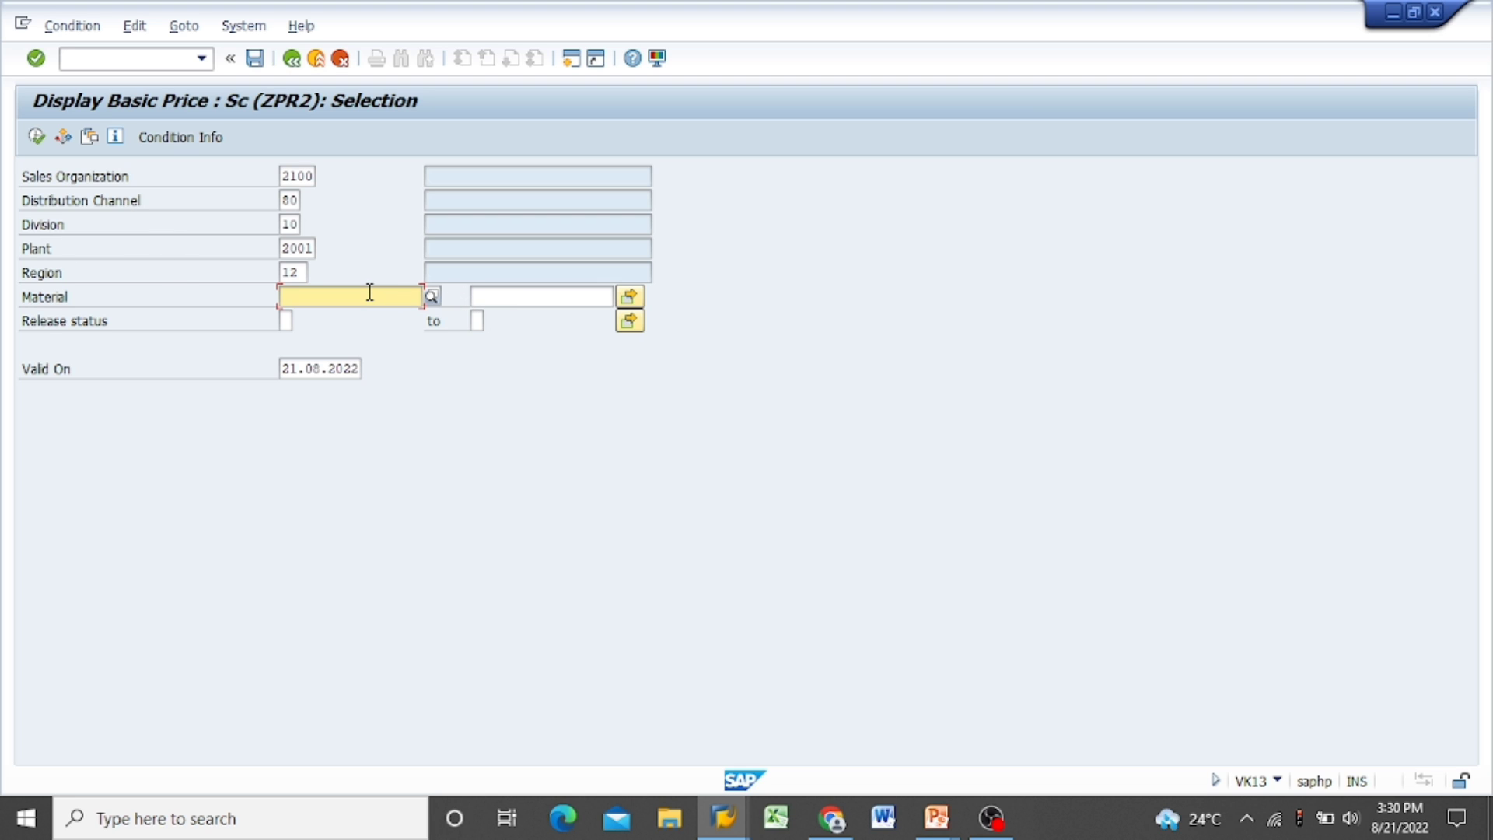
pyautogui.press('F8')
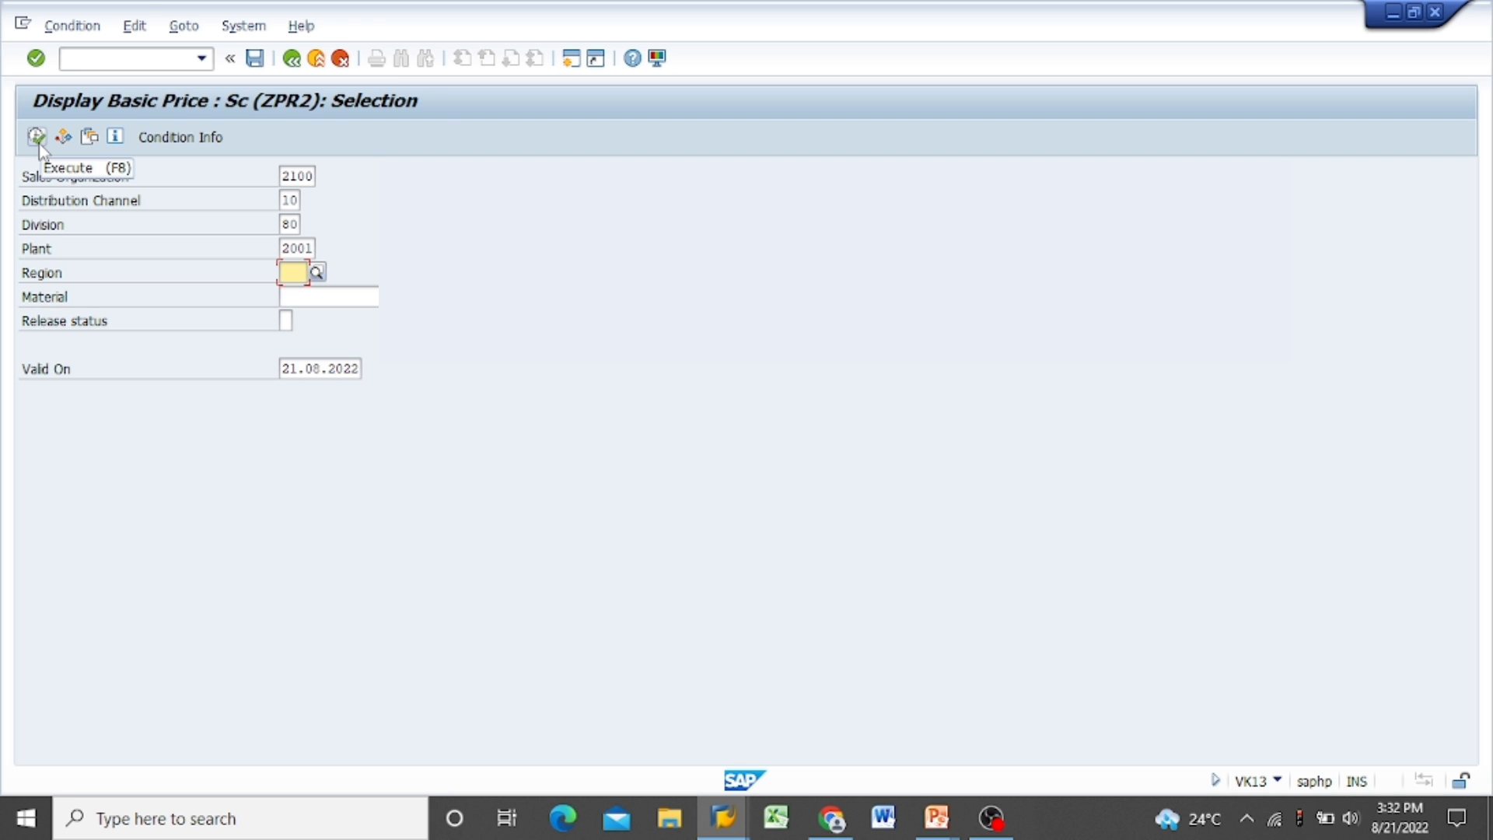
pyautogui.press('F3')
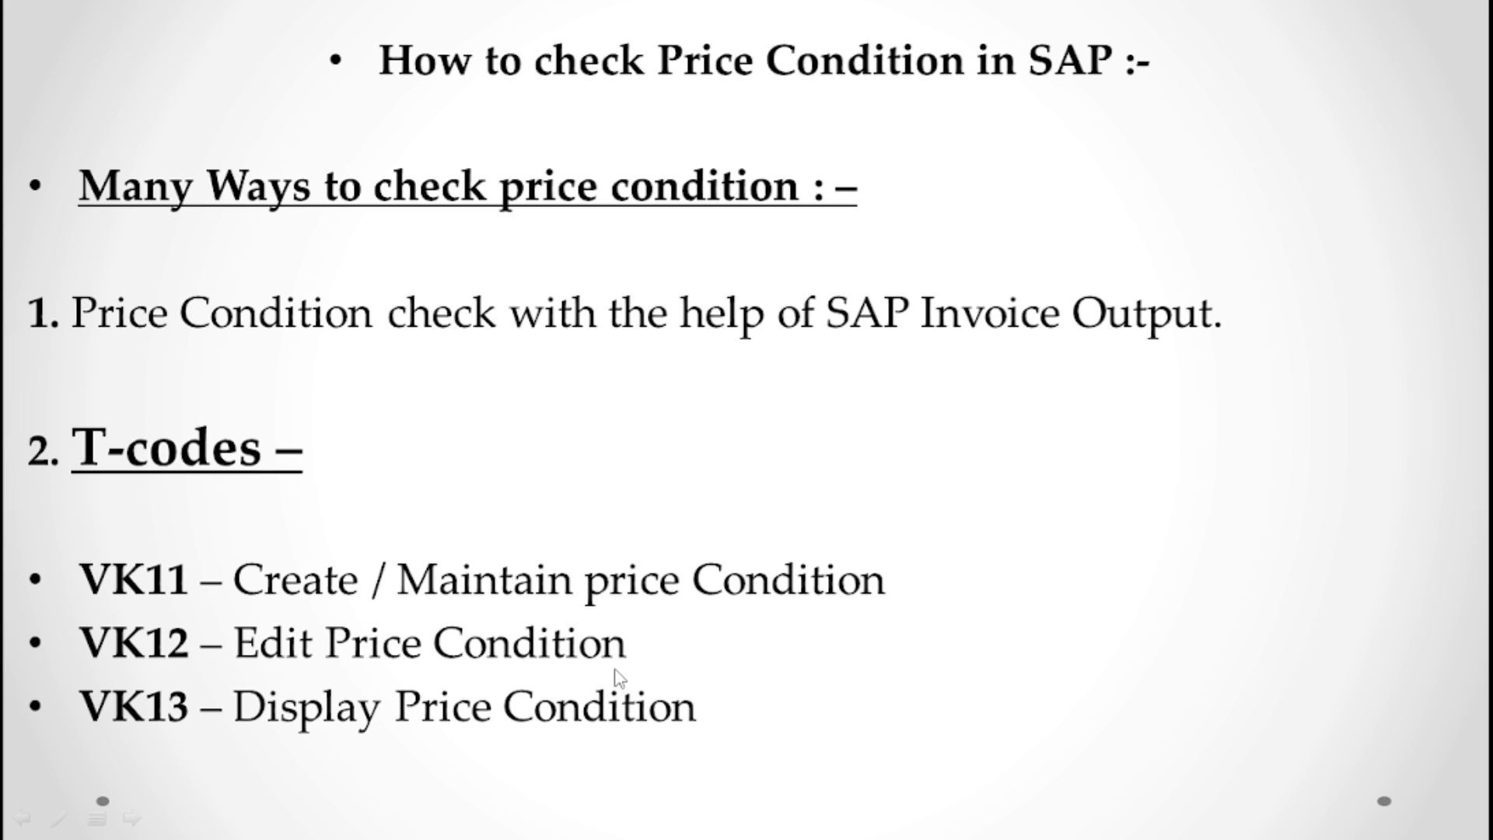
pyautogui.click(678, 713)
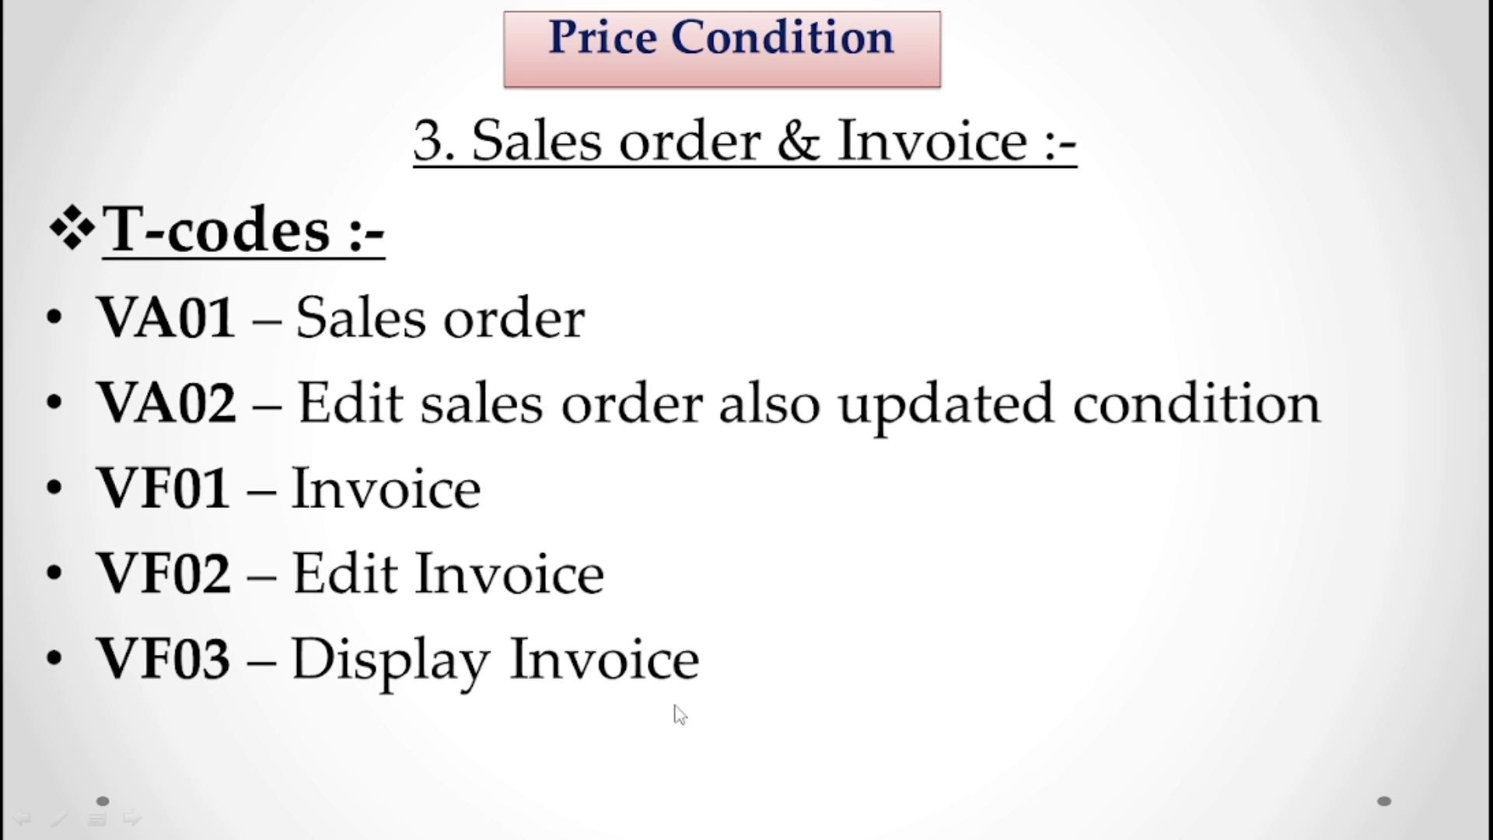